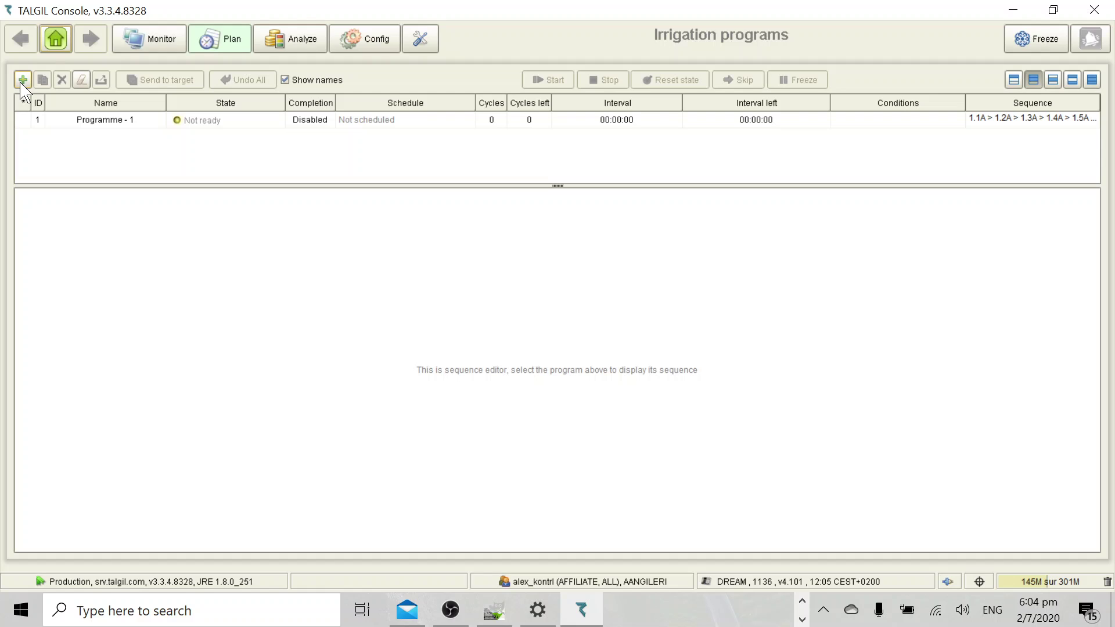
# Step: Create a new irrigation program in the wizard and name it Demo
pyautogui.click(22, 82)
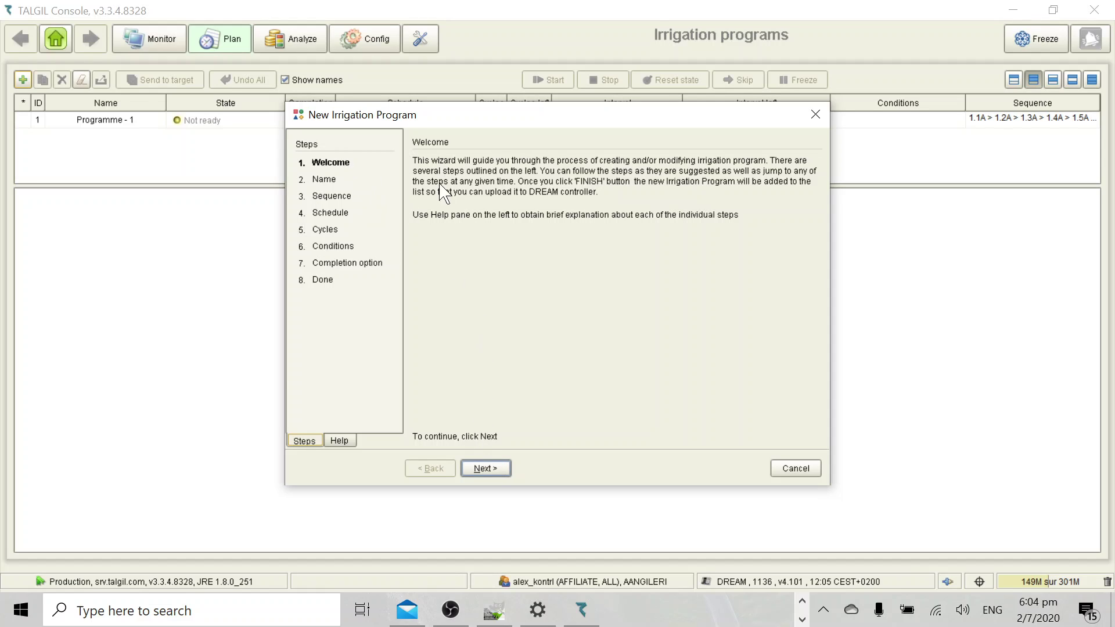
pyautogui.click(491, 469)
pyautogui.press('BackSpace')
pyautogui.press('BackSpace')
pyautogui.press('BackSpace')
pyautogui.press('BackSpace')
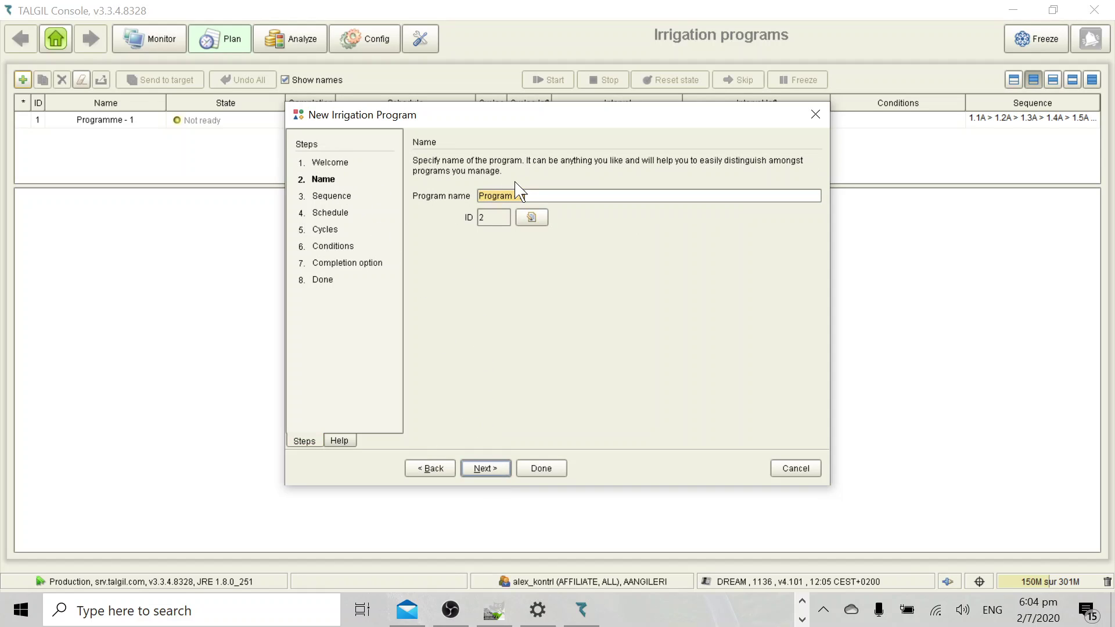
pyautogui.write('Demo')
pyautogui.click(494, 467)
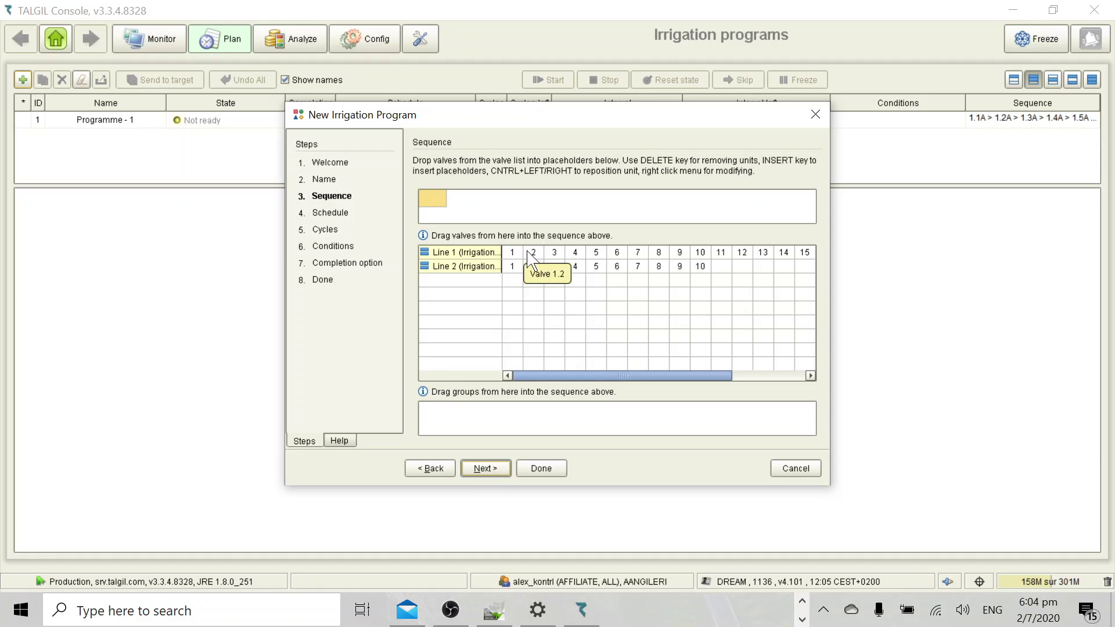
# Step: Build the valve sequence from Line 1 with valves 1.1, 1.2 and 1.3 individually, followed by valves 1.5 and 1.6 grouped together
pyautogui.moveTo(513, 253); pyautogui.dragTo(428, 201)
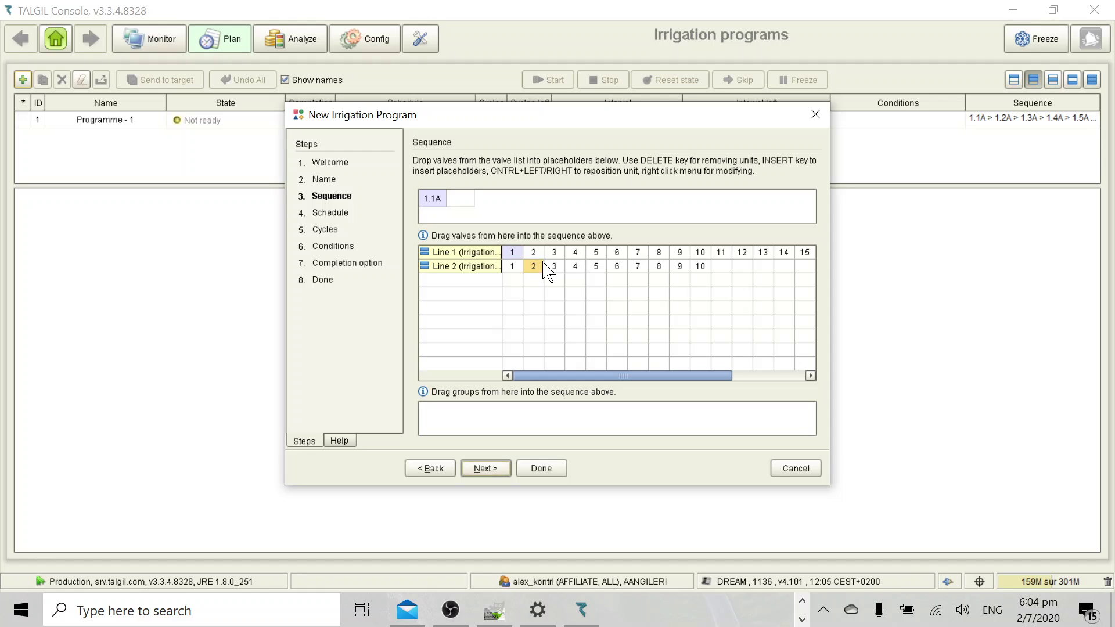
pyautogui.moveTo(534, 255); pyautogui.dragTo(464, 203)
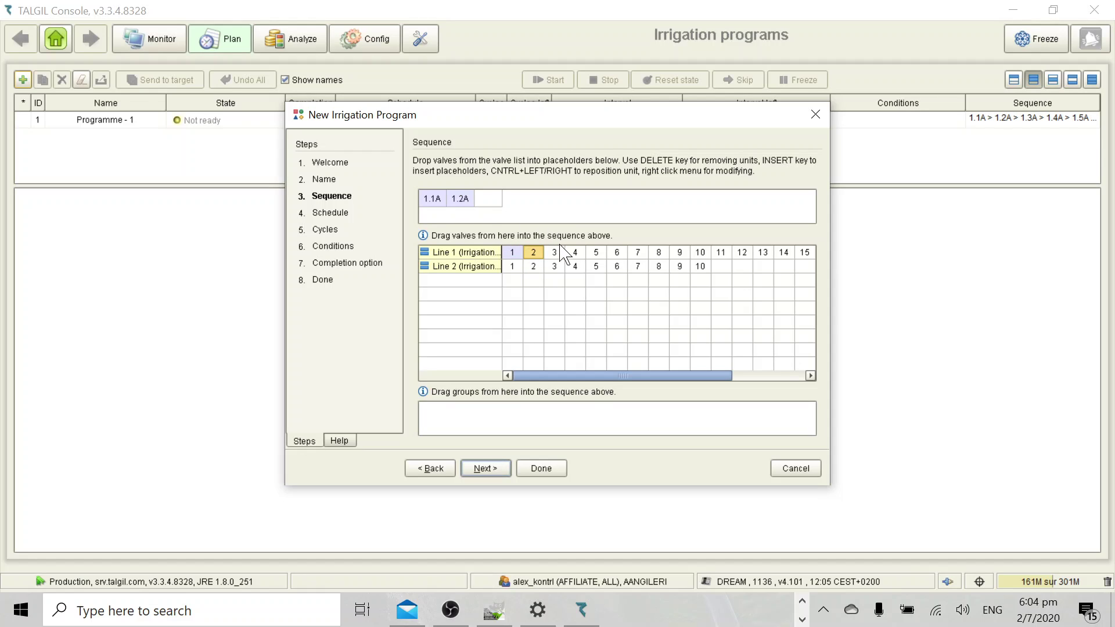
pyautogui.moveTo(555, 253); pyautogui.dragTo(514, 203)
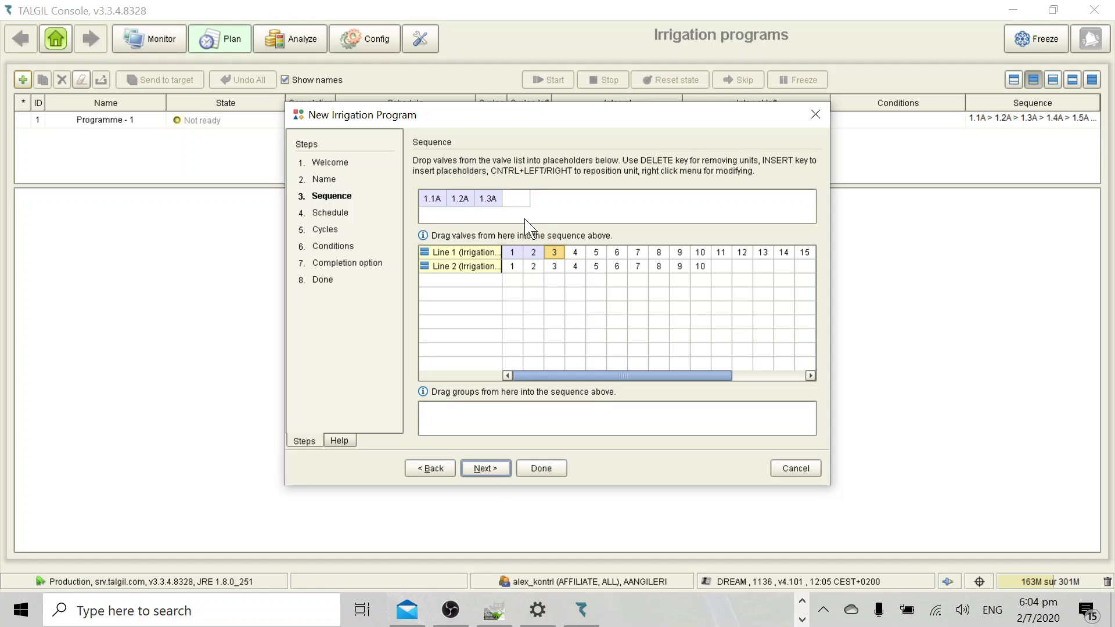
pyautogui.click(596, 255)
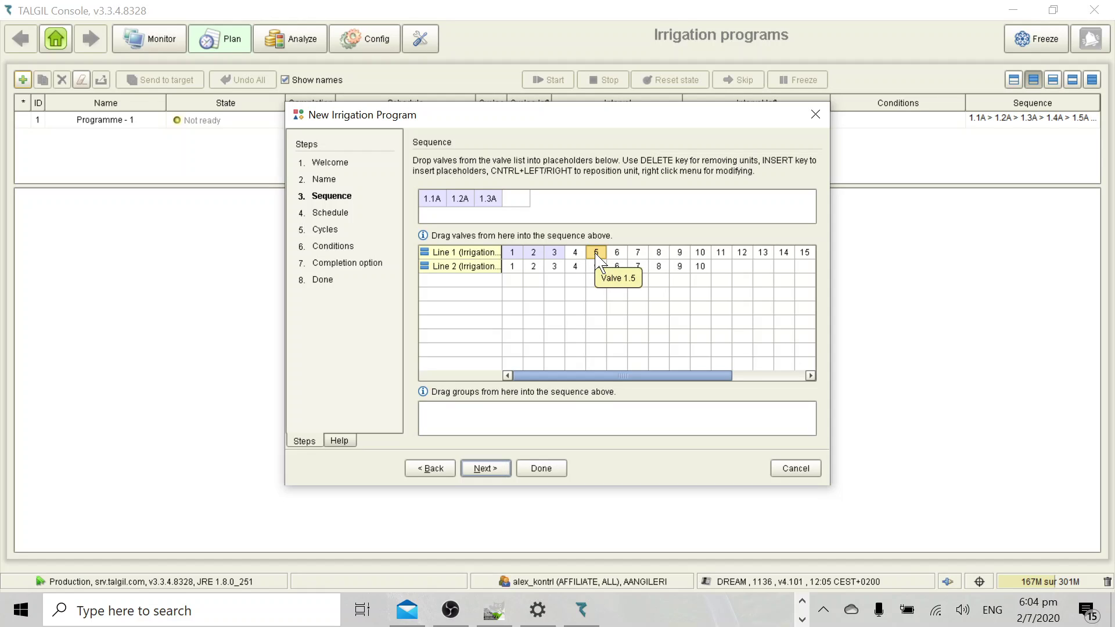
pyautogui.keyDown('shift'); pyautogui.click(620, 256); pyautogui.keyUp('shift')
pyautogui.moveTo(619, 254); pyautogui.dragTo(519, 203)
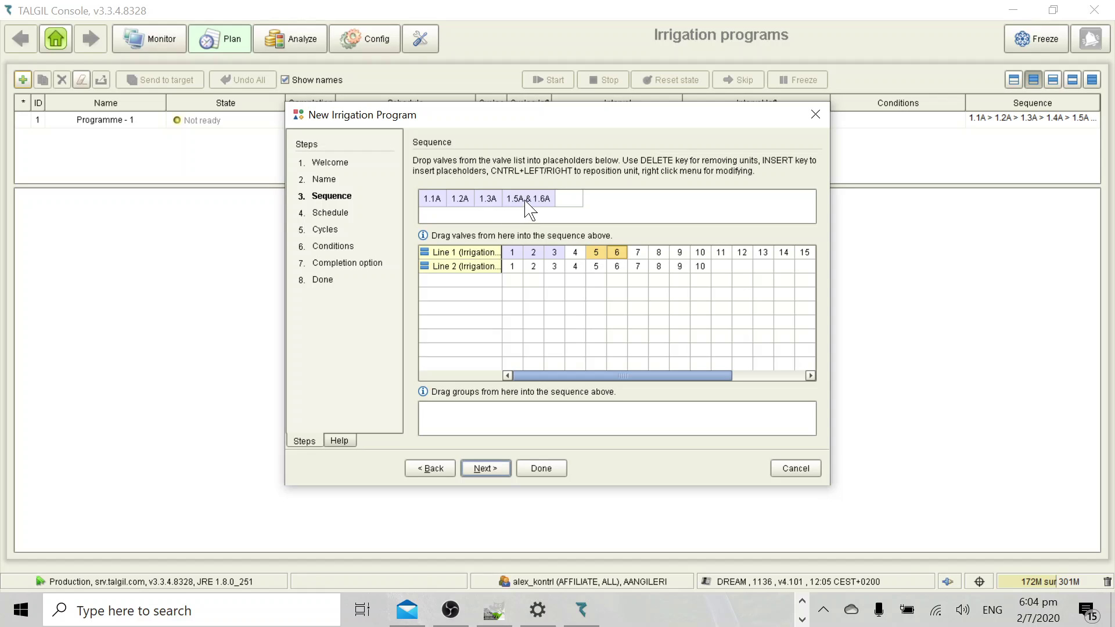
pyautogui.click(497, 468)
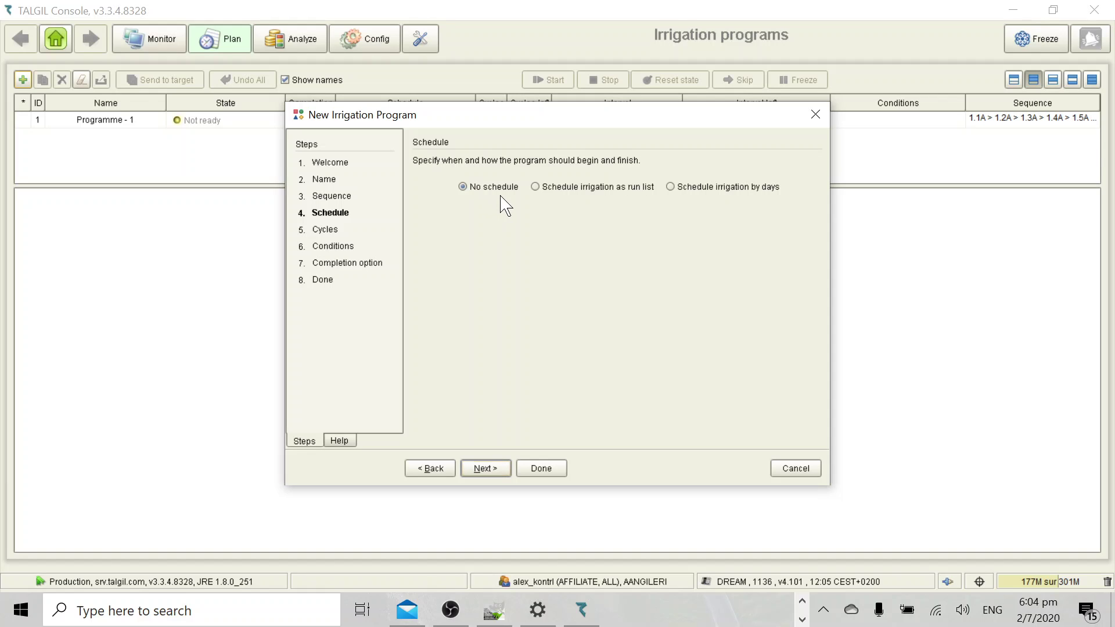
# Step: Schedule irrigation as a run list with fertigation on day 4 and water only on day 7, starting at 6:00
pyautogui.click(553, 196)
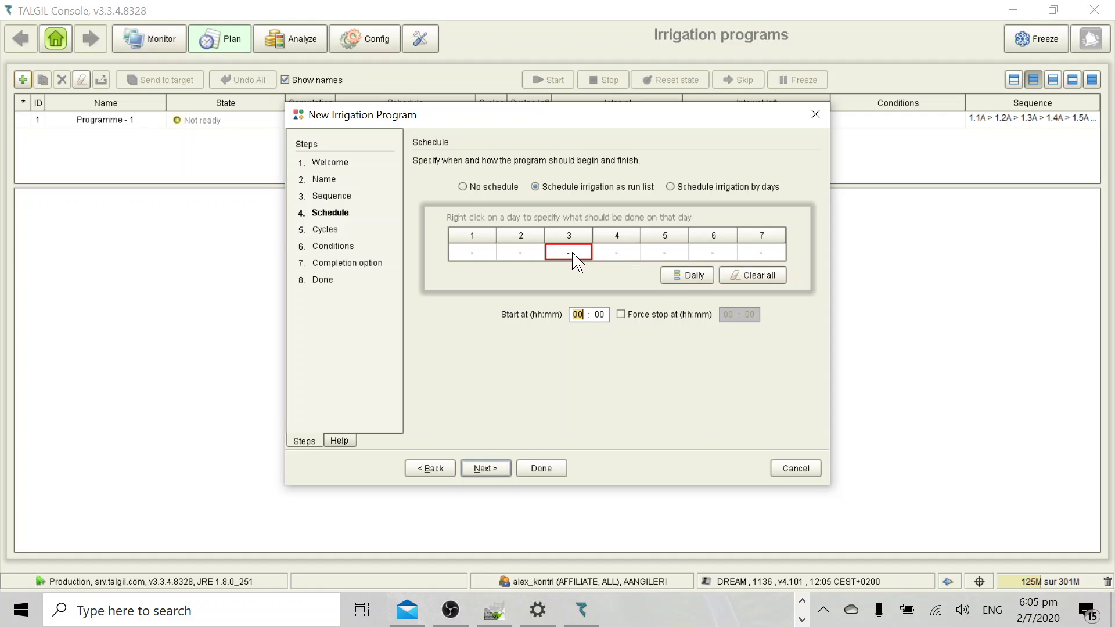
pyautogui.click(625, 261)
pyautogui.rightClick(620, 254)
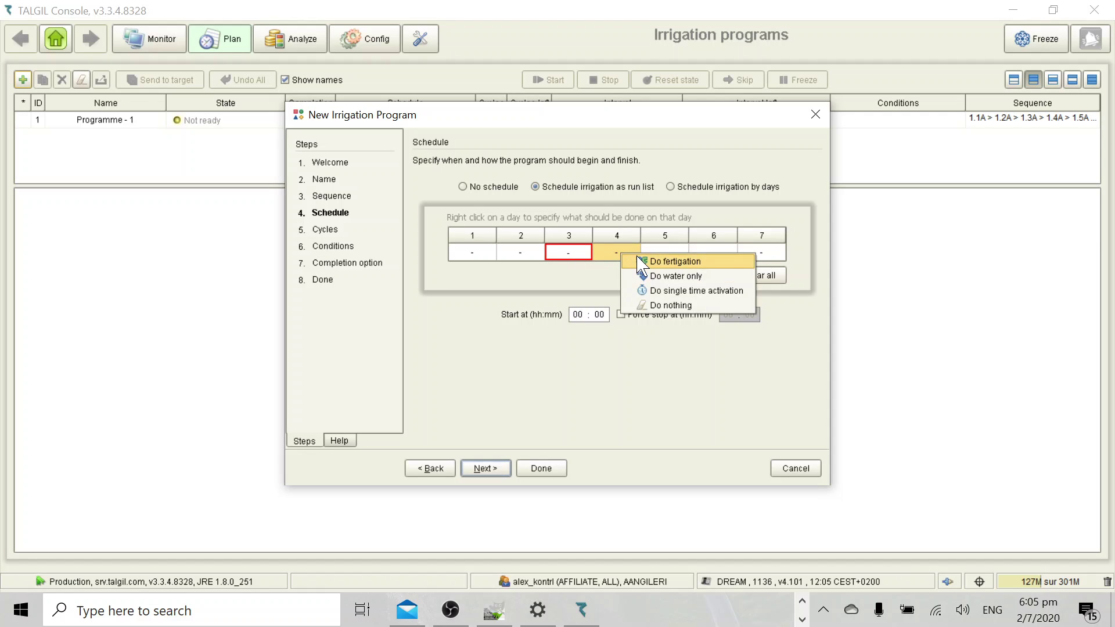
pyautogui.click(642, 261)
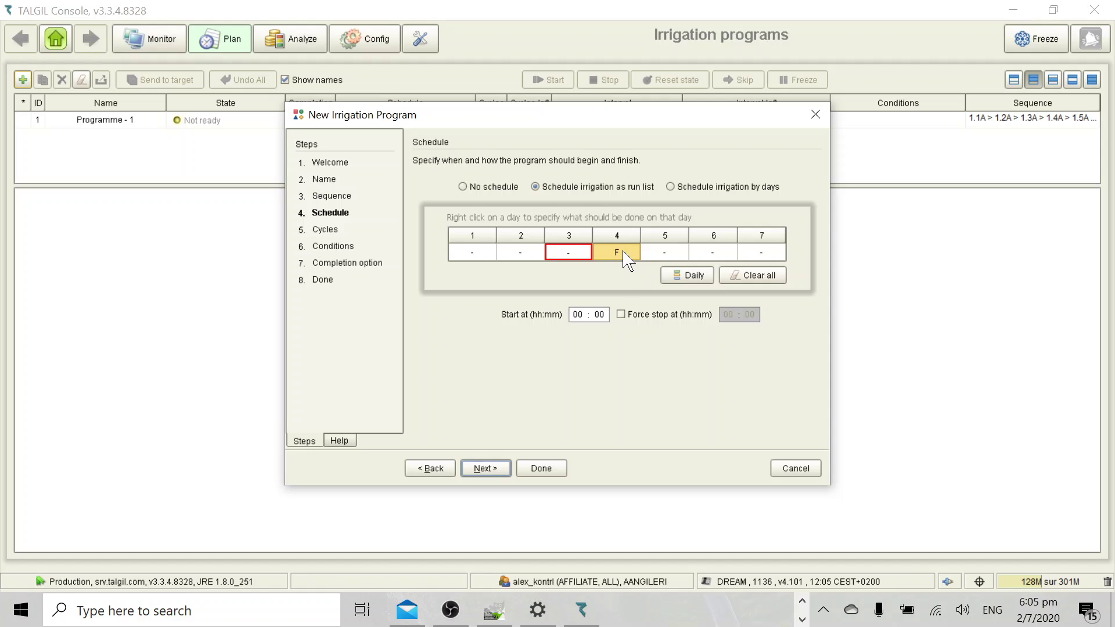
pyautogui.click(754, 255)
pyautogui.rightClick(753, 256)
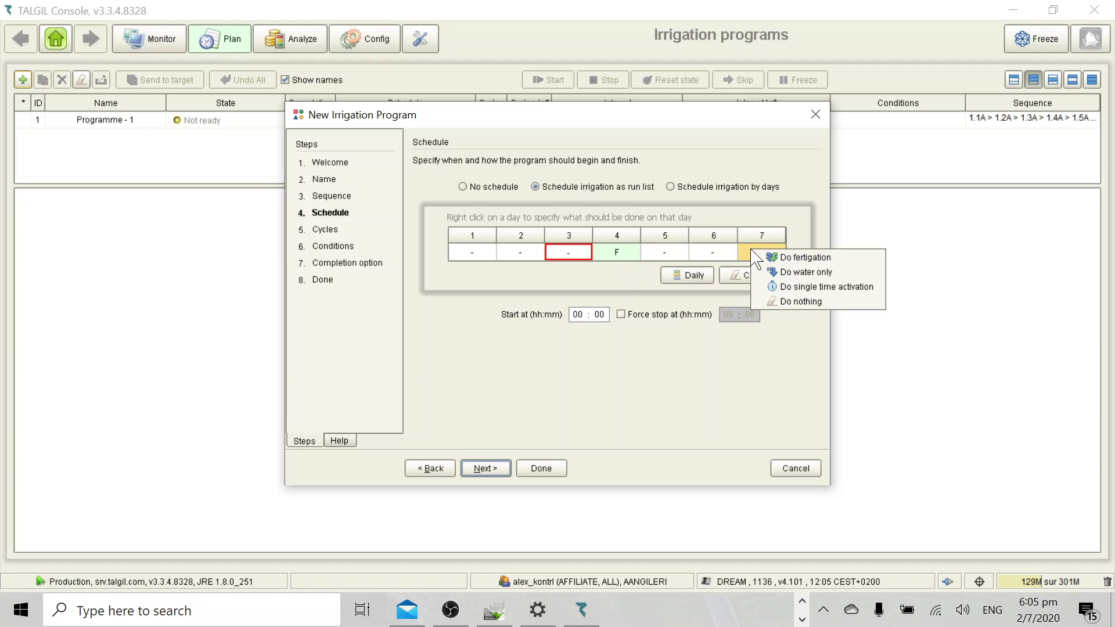
pyautogui.click(772, 272)
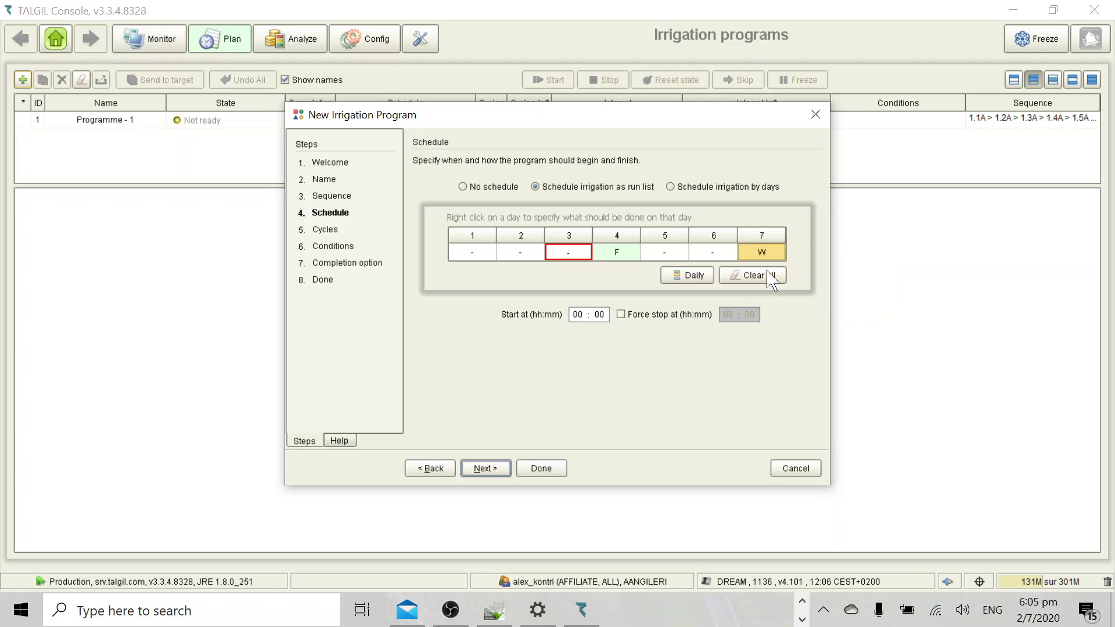
pyautogui.press('Tab')
pyautogui.write('6')
# Step: Try scheduling the irrigation by days, choosing an irrigation interval and a beginning delay in days
pyautogui.click(705, 191)
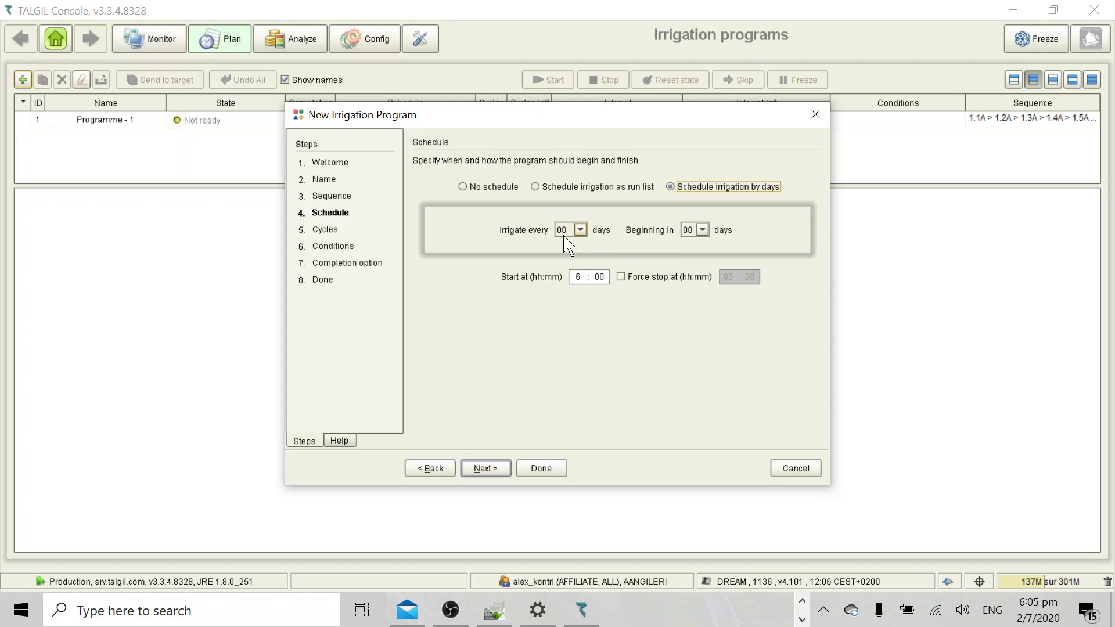
pyautogui.click(580, 230)
pyautogui.click(573, 271)
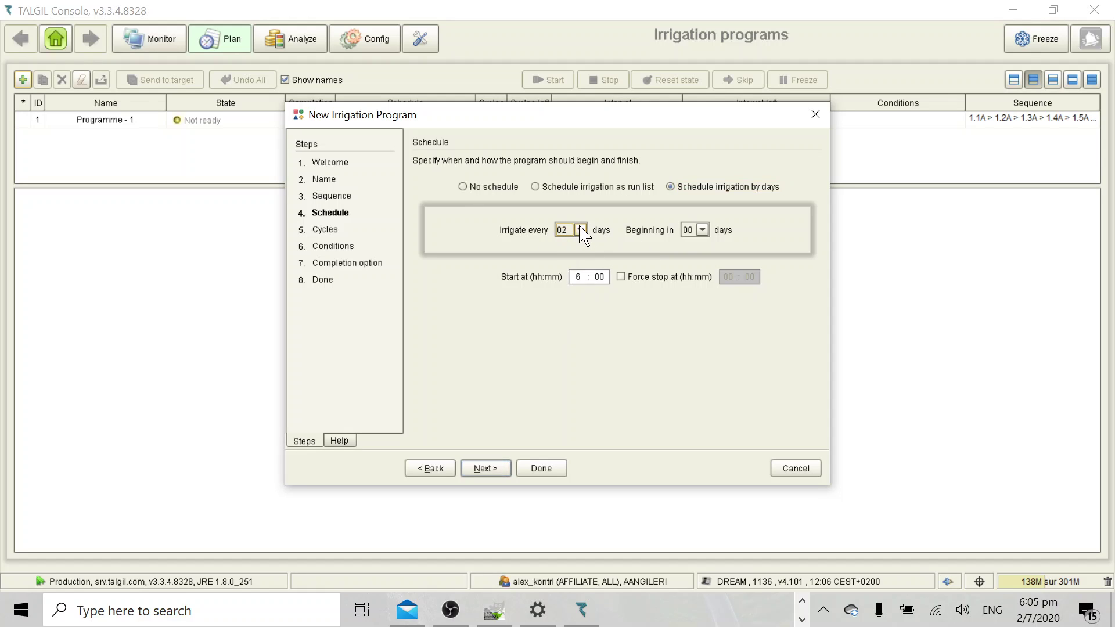
pyautogui.click(580, 230)
pyautogui.click(562, 295)
pyautogui.click(702, 230)
pyautogui.click(691, 252)
# Step: Switch back to the run list schedule, reassign fertigation to day 4 and water only to day 7, and accept the schedule
pyautogui.click(588, 187)
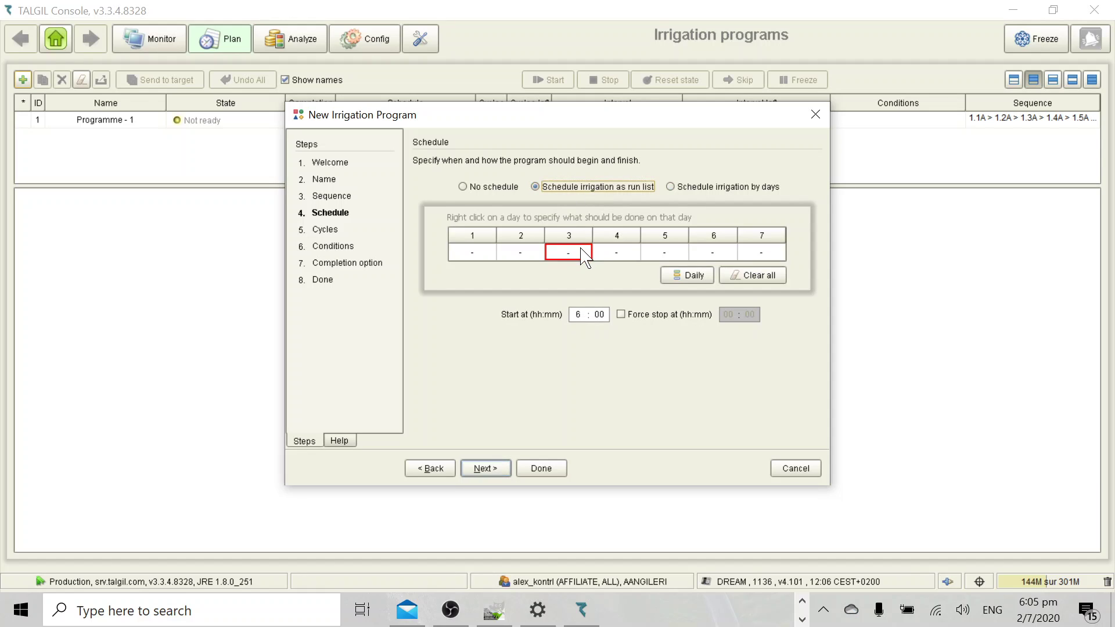
pyautogui.rightClick(610, 257)
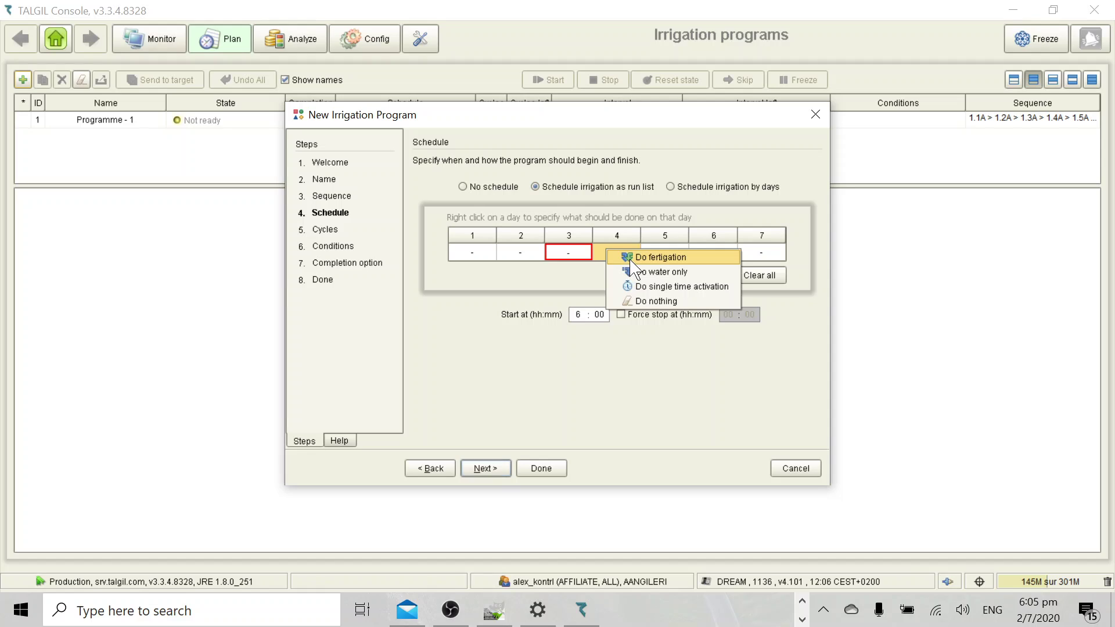
pyautogui.click(636, 257)
pyautogui.rightClick(758, 250)
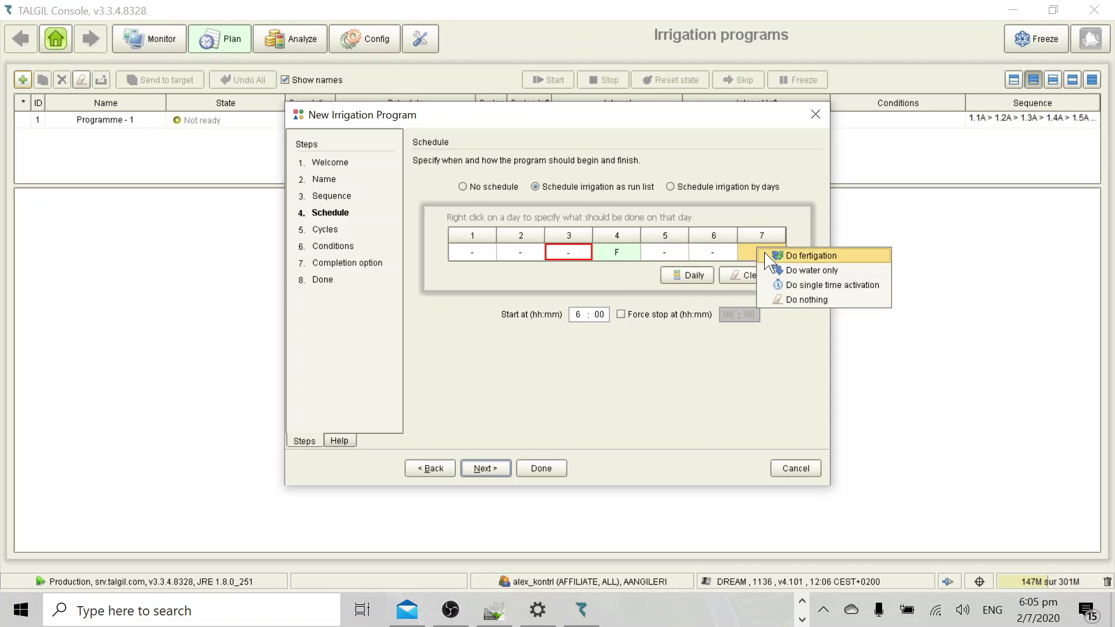
pyautogui.click(785, 272)
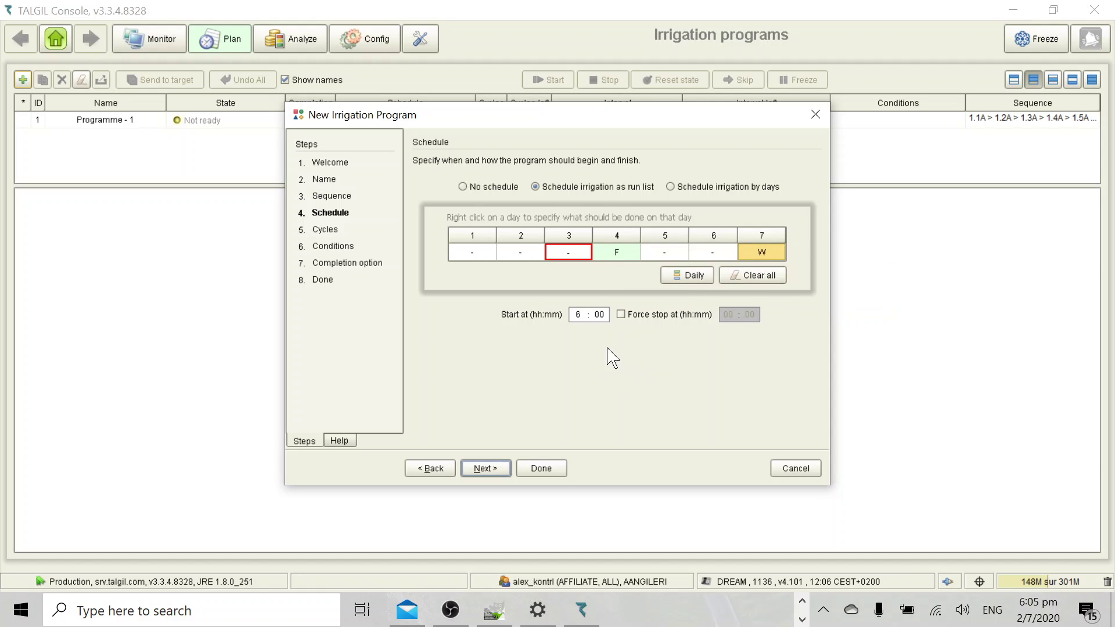
pyautogui.press('Tab')
pyautogui.click(494, 468)
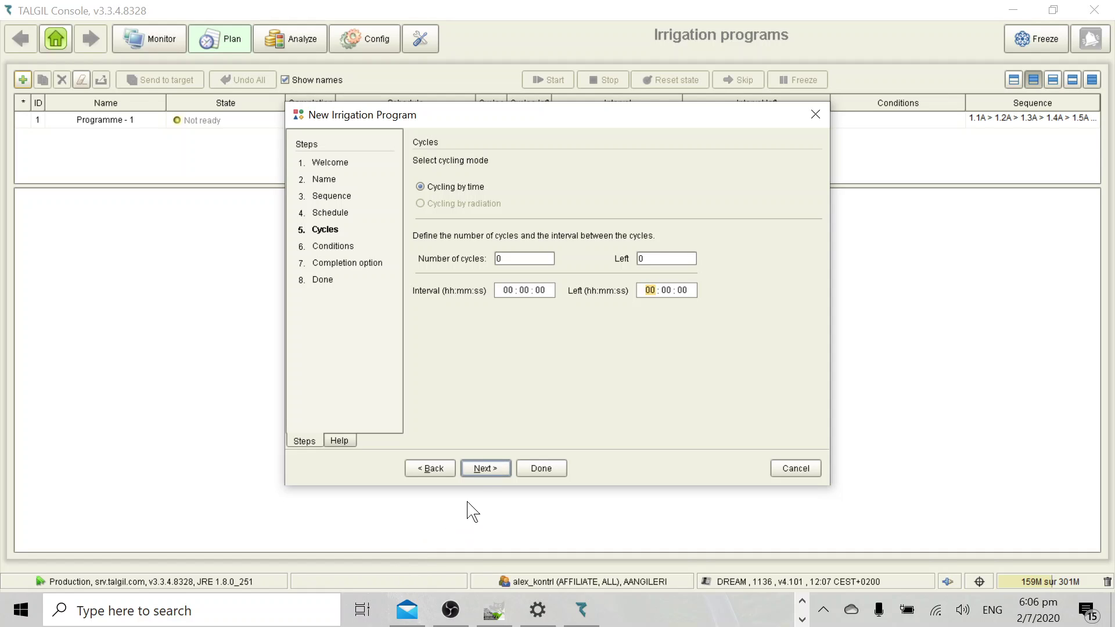
# Step: Skip the cycles and conditions settings, set the completion option to Enabled, and finish the program wizard
pyautogui.click(484, 469)
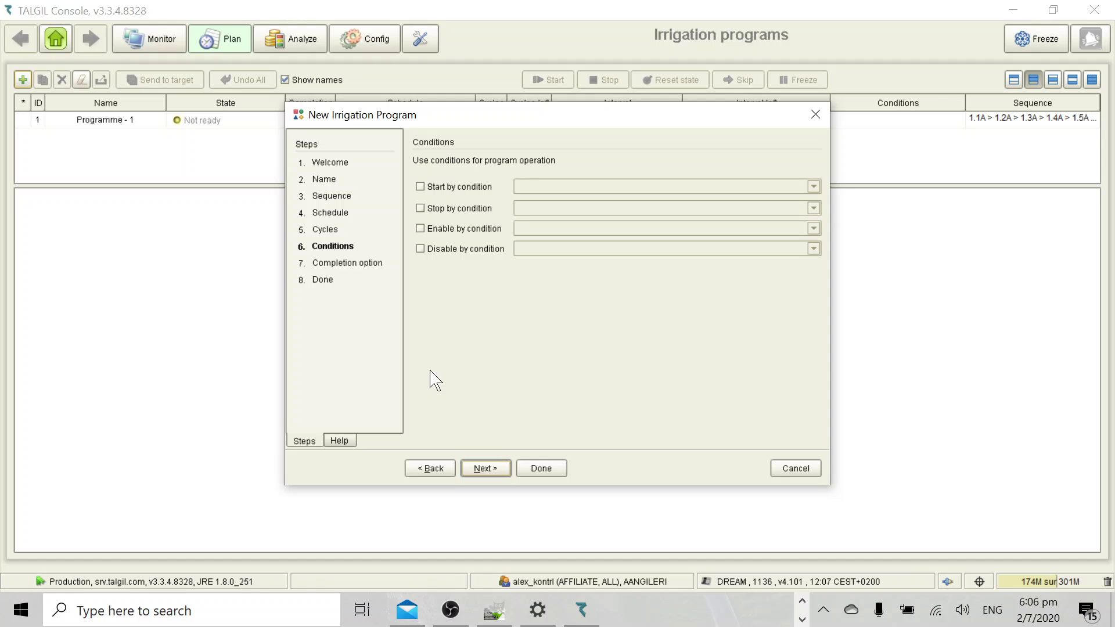
pyautogui.click(495, 468)
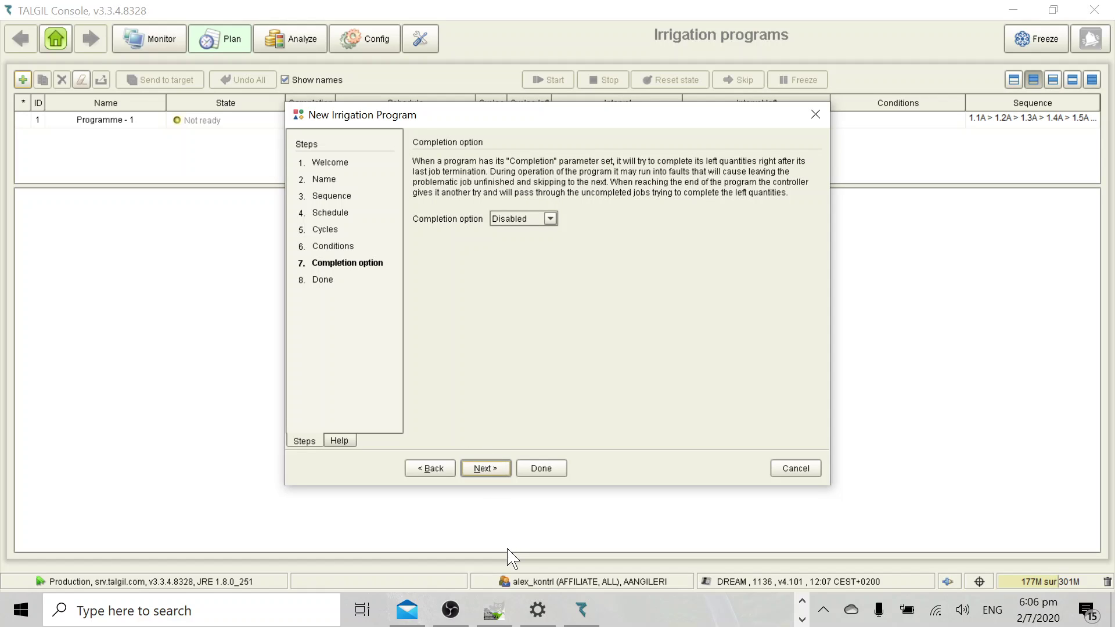
pyautogui.click(546, 222)
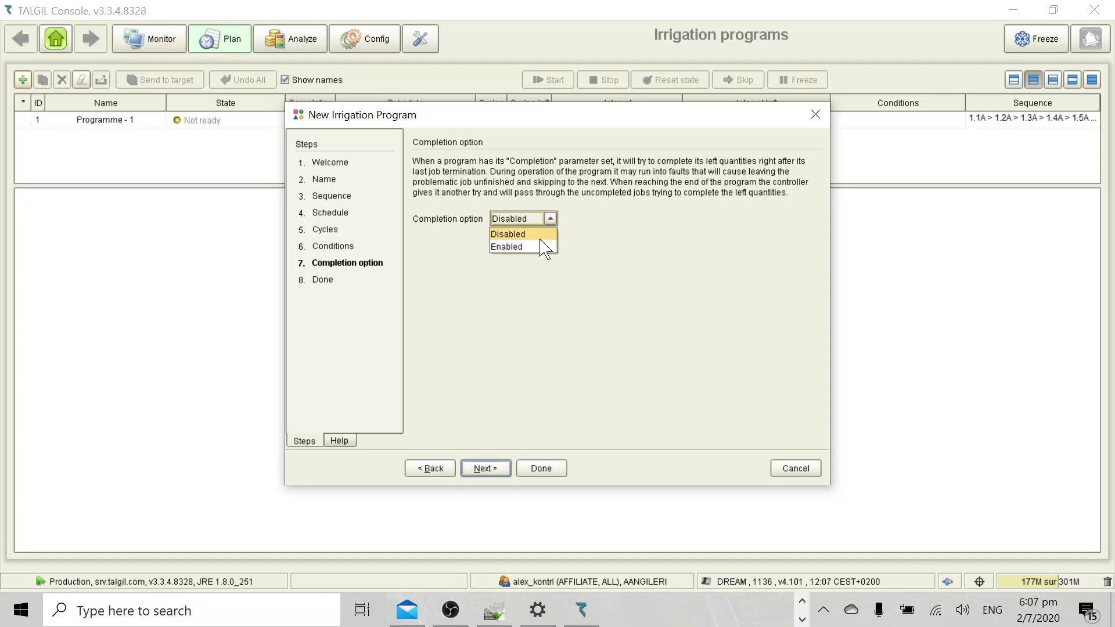
pyautogui.click(541, 245)
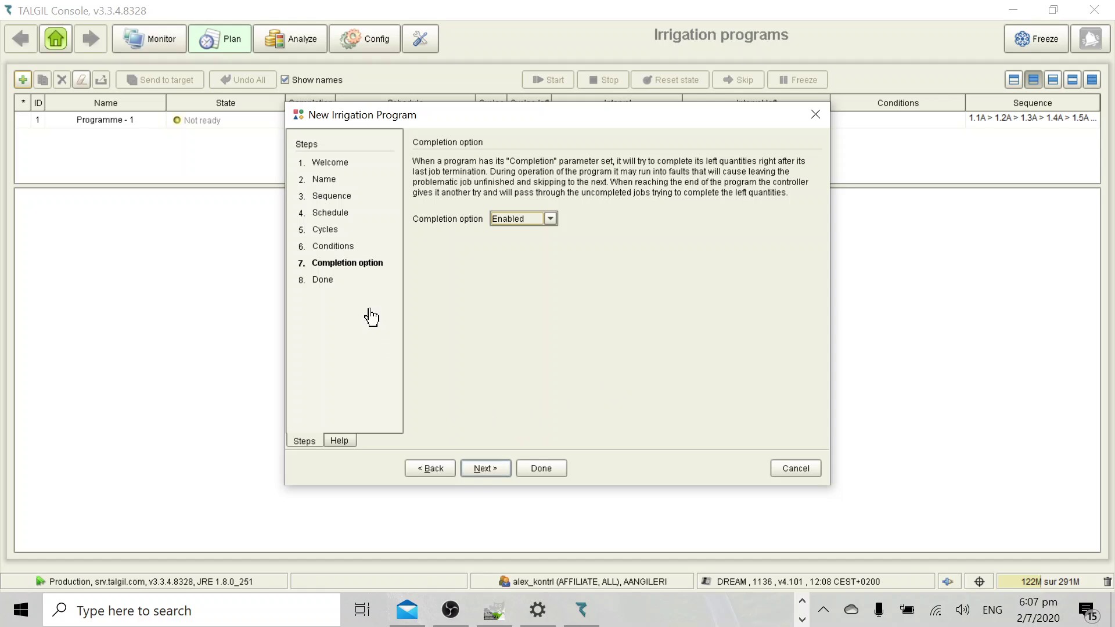
pyautogui.click(537, 471)
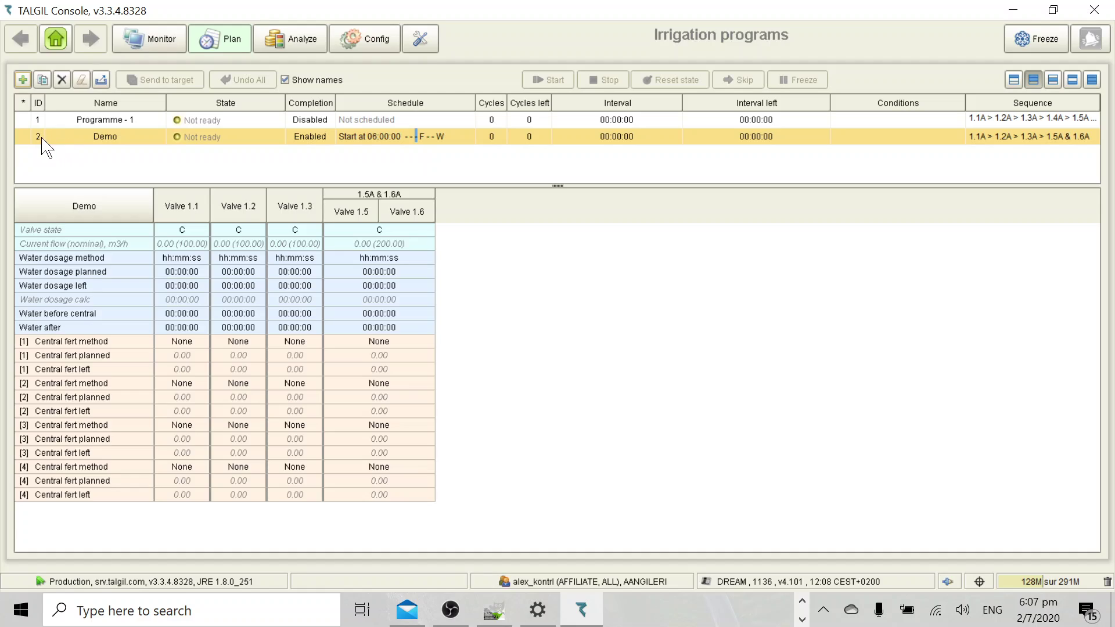
# Step: Keep the hh:mm:ss dosage method and set Demo's planned water dosage to 01:00:00 for valves 1.1 and 1.2, 02:00:00 for 1.3, 03:00:00 for 1.5 & 1.6
pyautogui.click(86, 140)
pyautogui.click(190, 259)
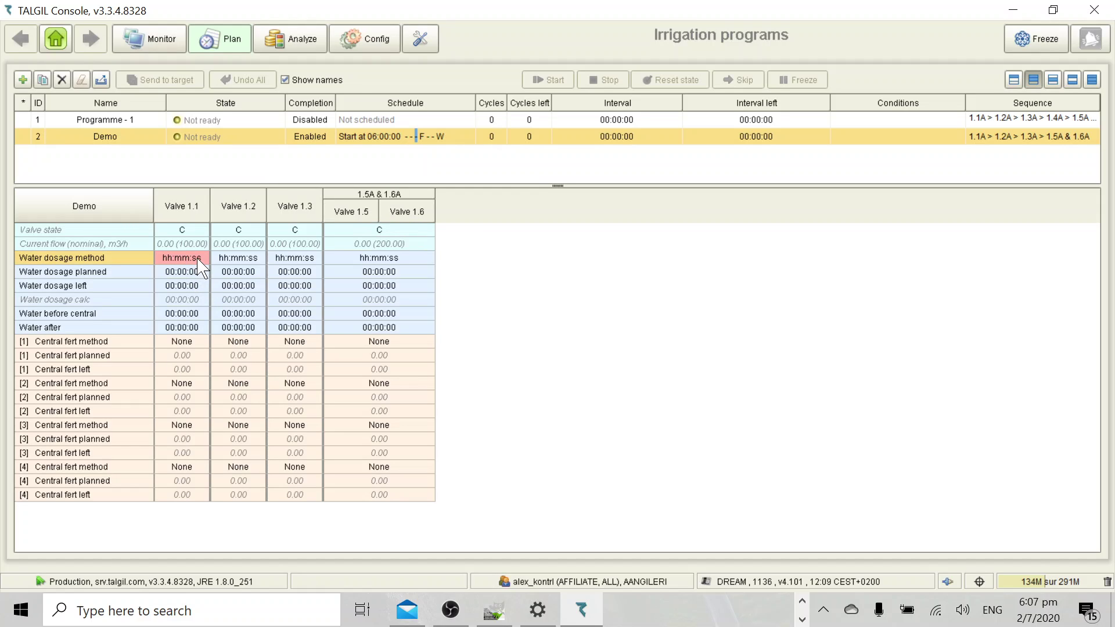
pyautogui.click(198, 259)
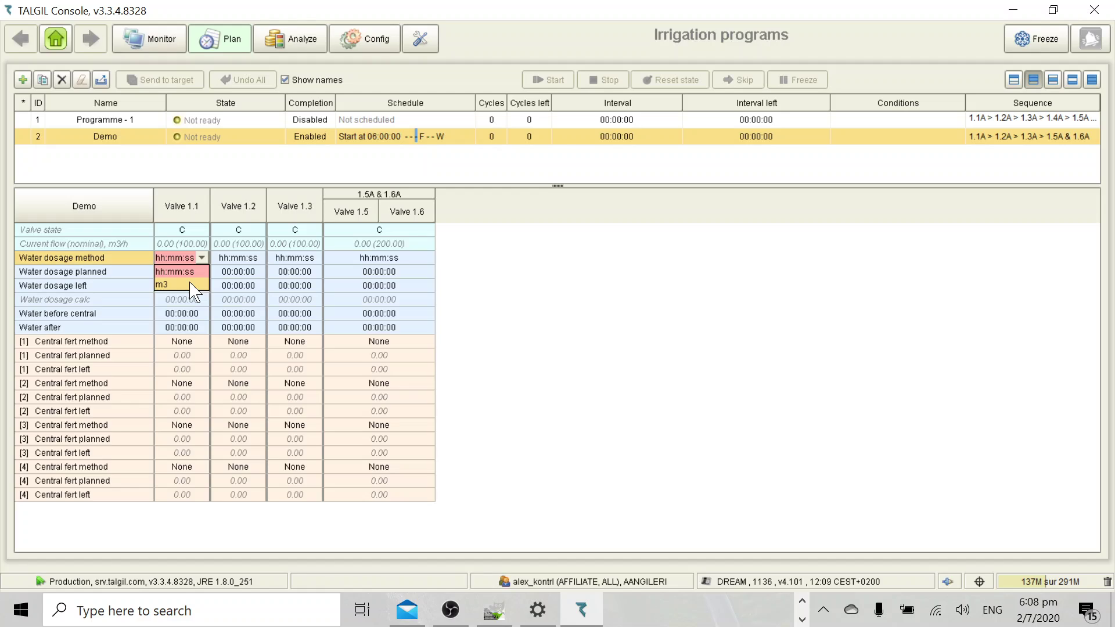
pyautogui.click(193, 275)
pyautogui.click(169, 272)
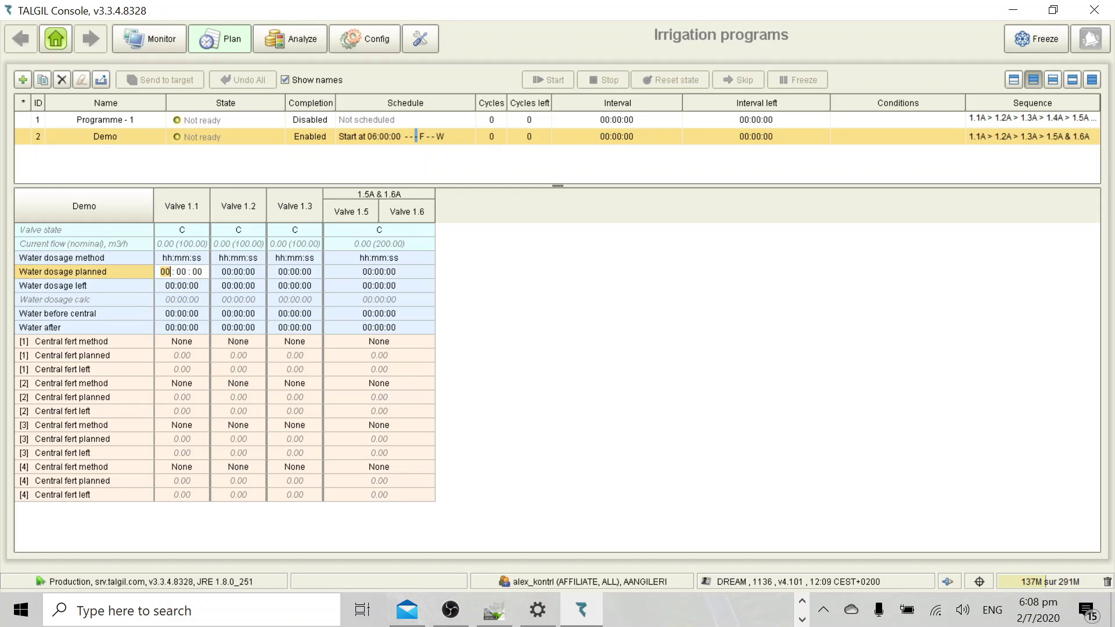
pyautogui.write('1')
pyautogui.click(222, 273)
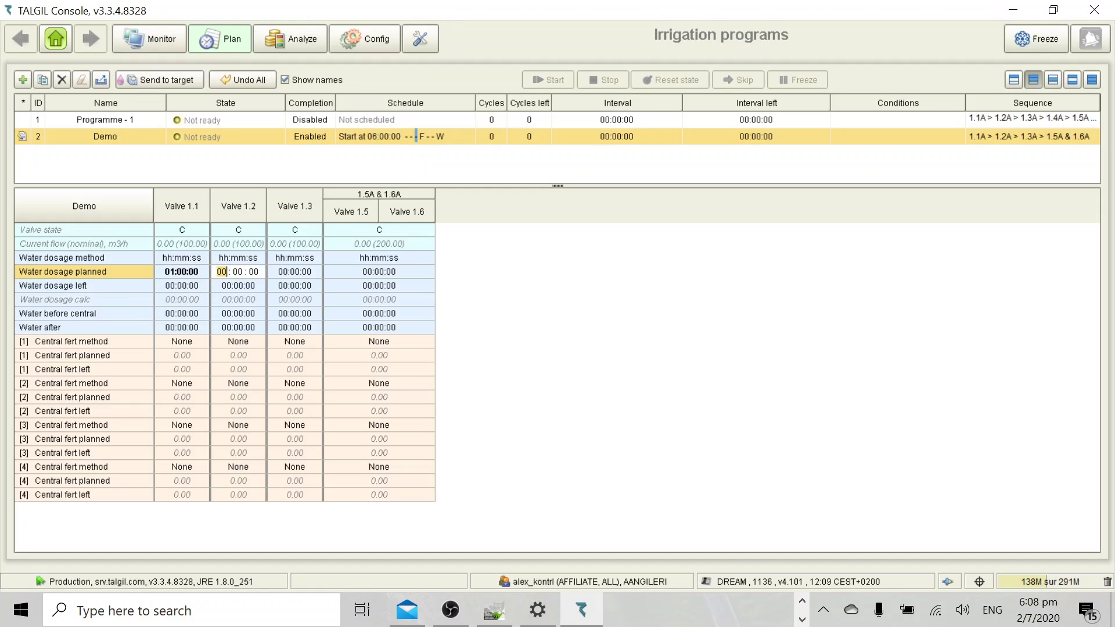
pyautogui.write('1')
pyautogui.click(282, 274)
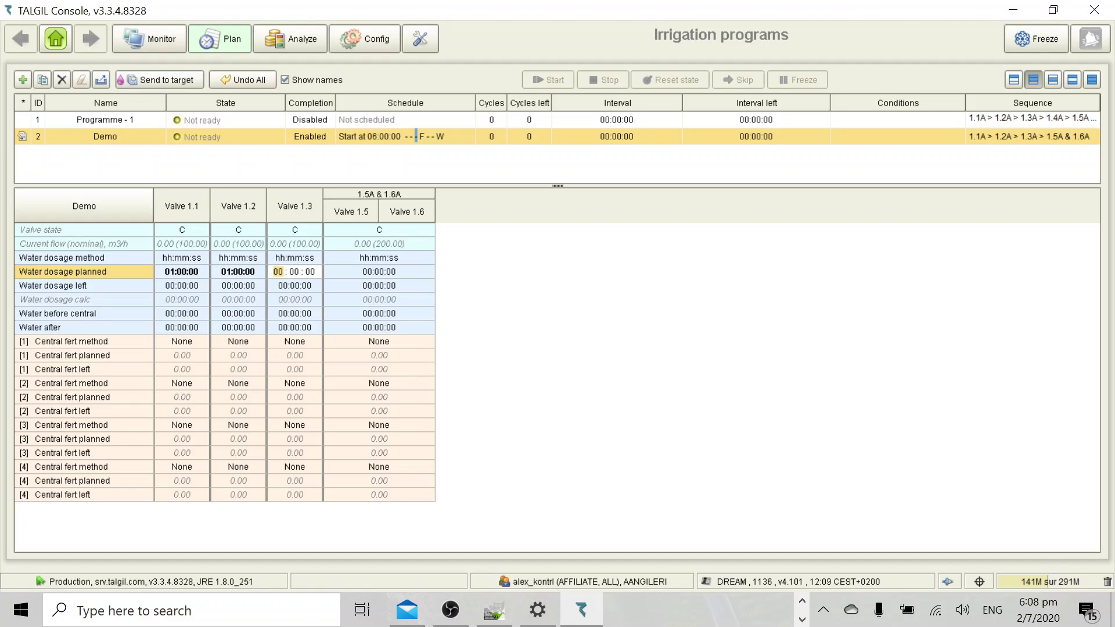
pyautogui.write('2')
pyautogui.click(360, 273)
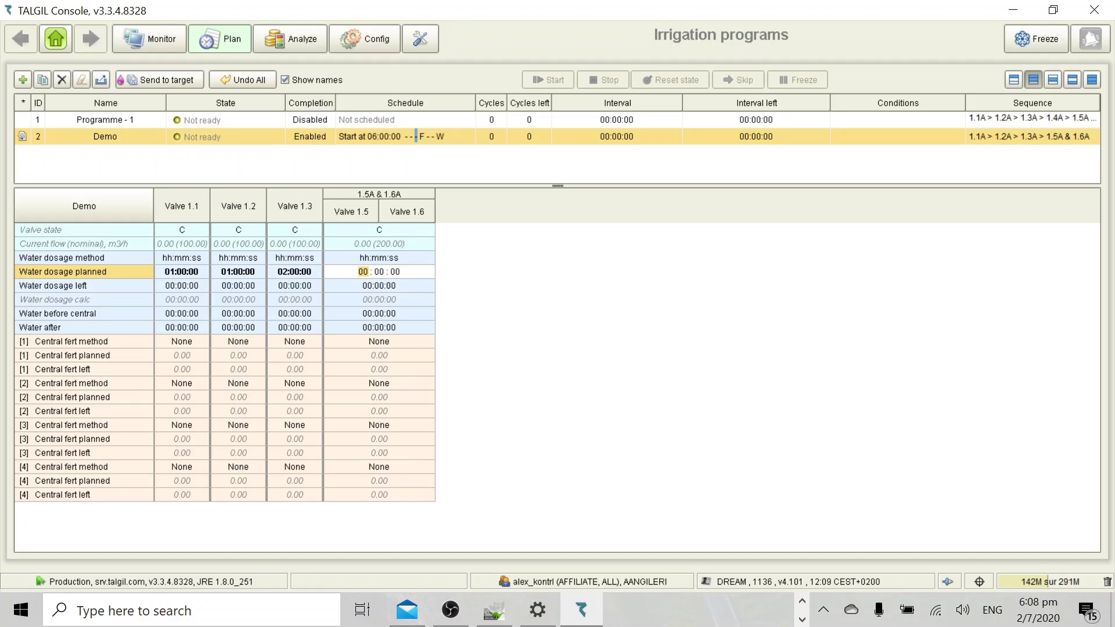
pyautogui.write('3')
# Step: Examine the central fert method, planned and left rows for fertilizer channels 1 to 4 in the Demo sequence
pyautogui.click(408, 342)
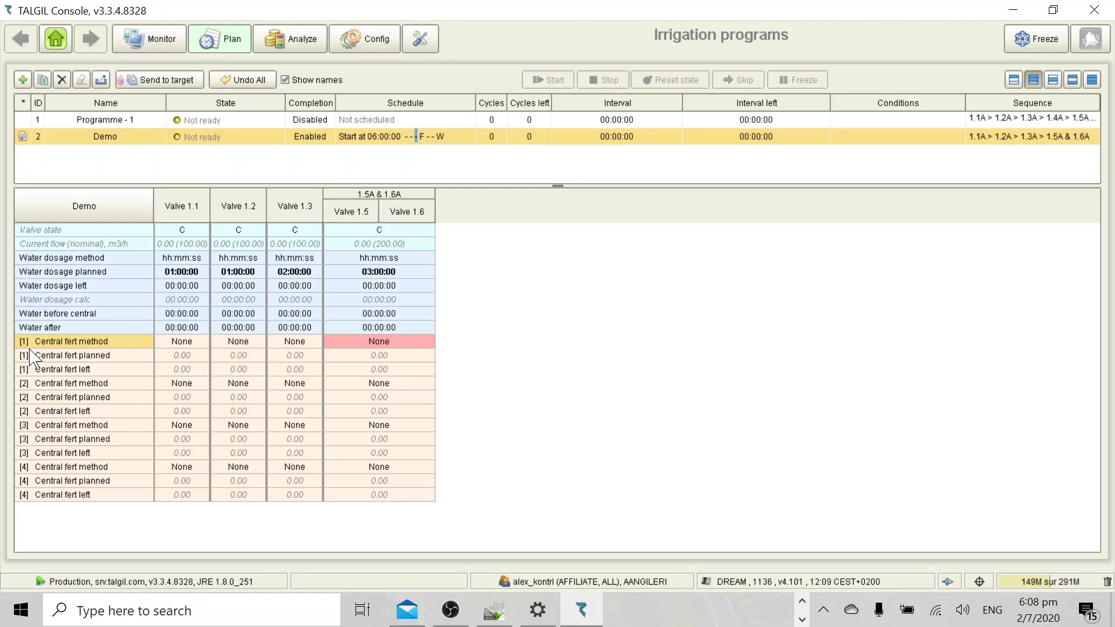
pyautogui.moveTo(32, 343); pyautogui.dragTo(70, 499)
pyautogui.click(51, 387)
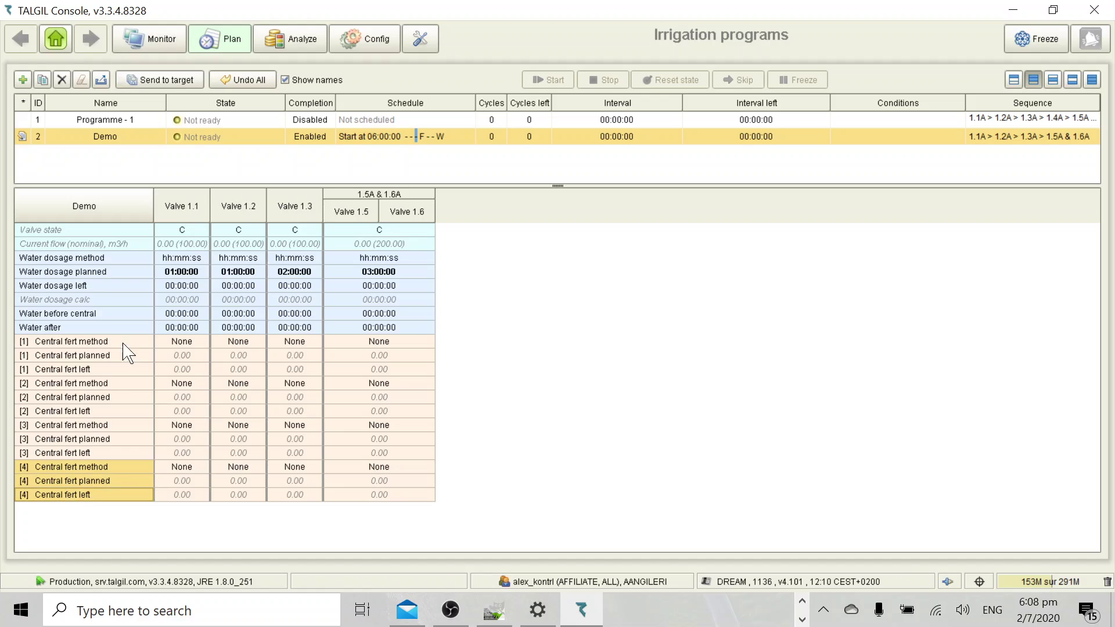
pyautogui.moveTo(94, 343); pyautogui.dragTo(107, 381)
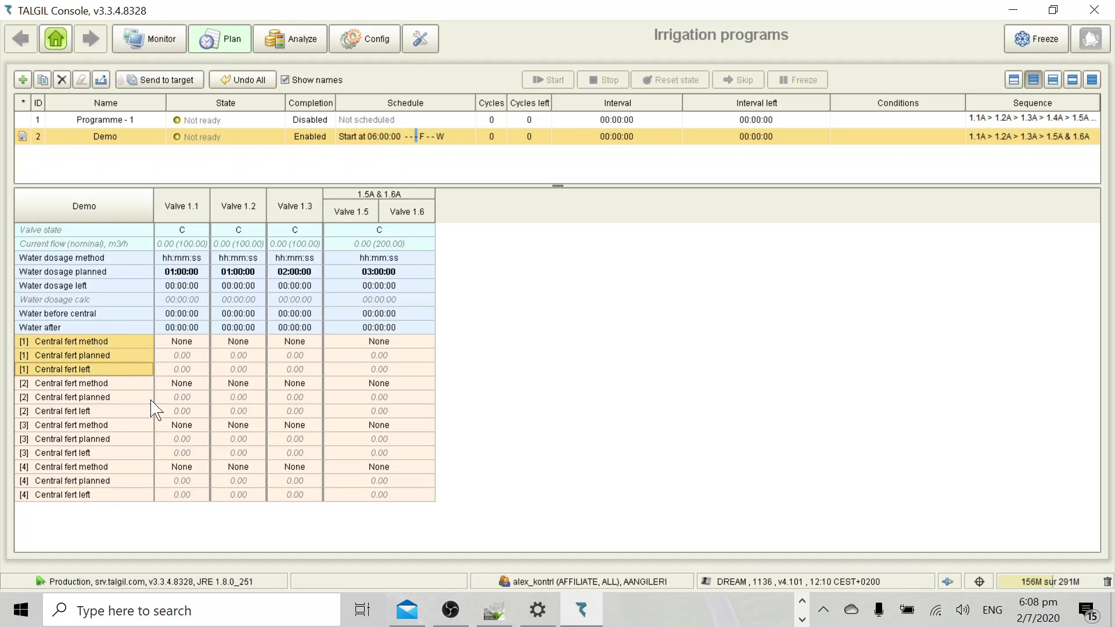
# Step: Set valve 1.1's fertilizer channel 1 to the L bulk method with a planned amount of 120
pyautogui.click(174, 345)
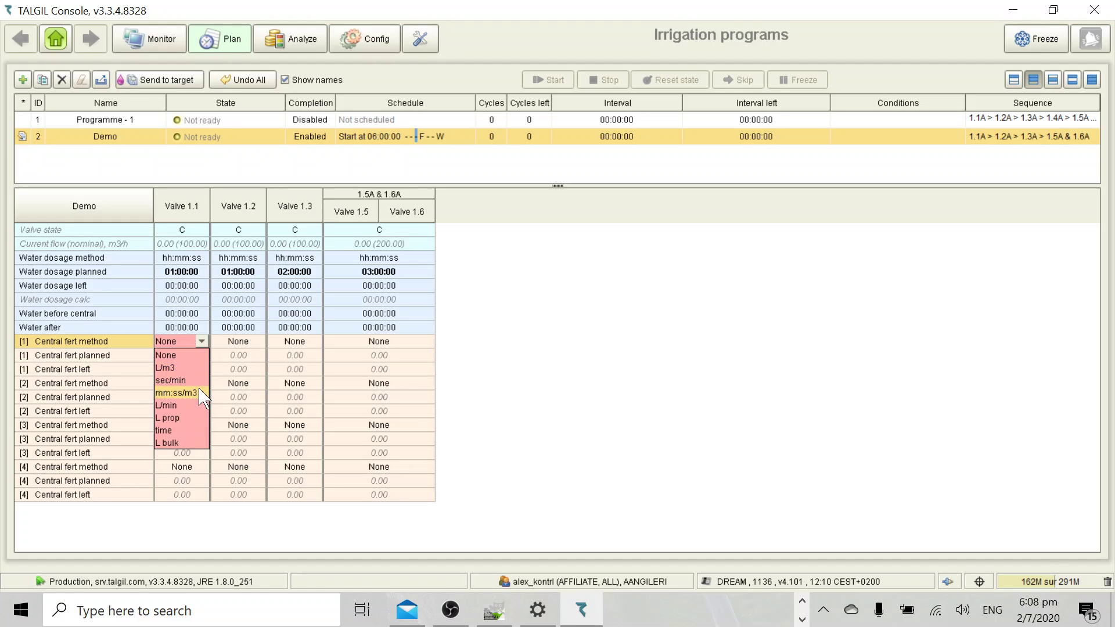
pyautogui.click(197, 443)
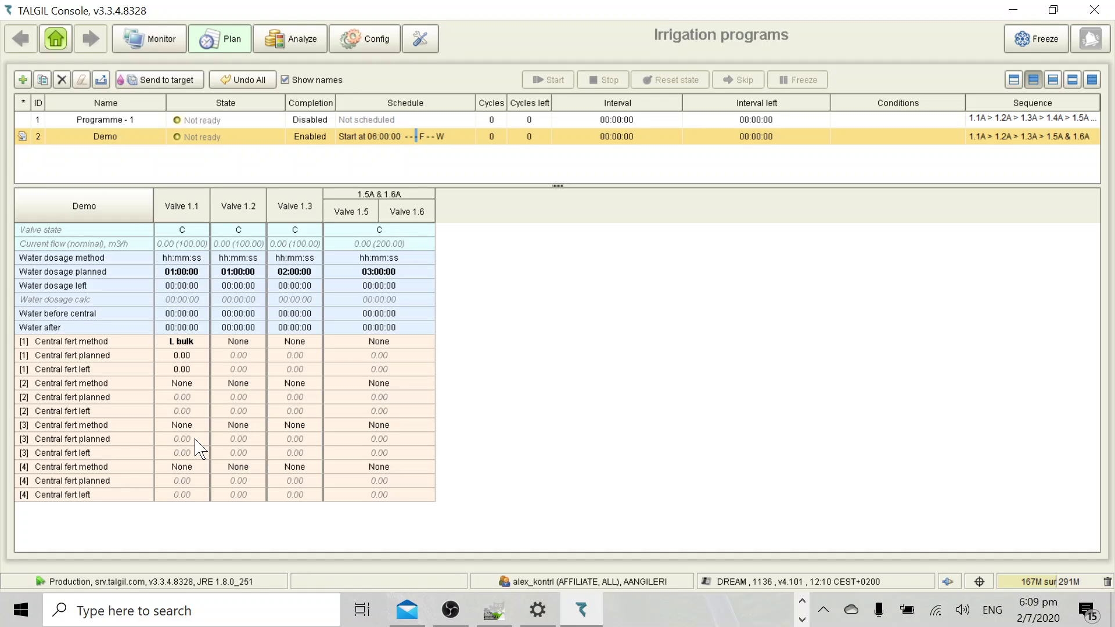
pyautogui.click(195, 358)
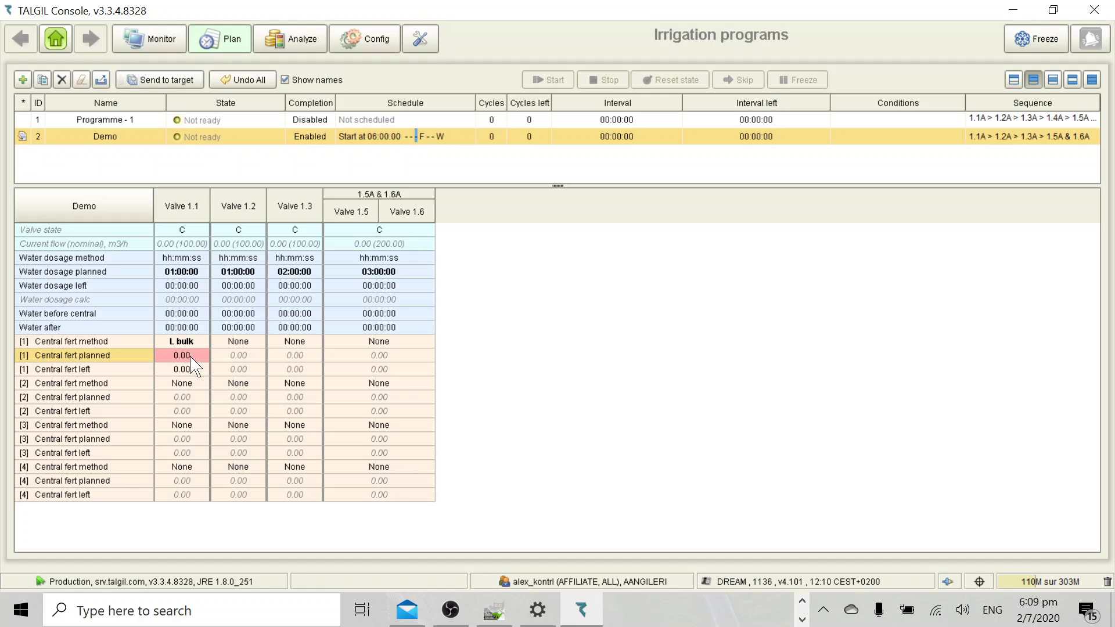
pyautogui.doubleClick(191, 356)
pyautogui.press('BackSpace')
pyautogui.press('BackSpace')
pyautogui.press('BackSpace')
pyautogui.press('BackSpace')
pyautogui.write('120')
pyautogui.press('Return')
# Step: Set valve 1.2's fertilizer channel 1 to the L bulk method with a planned amount of 240
pyautogui.click(241, 343)
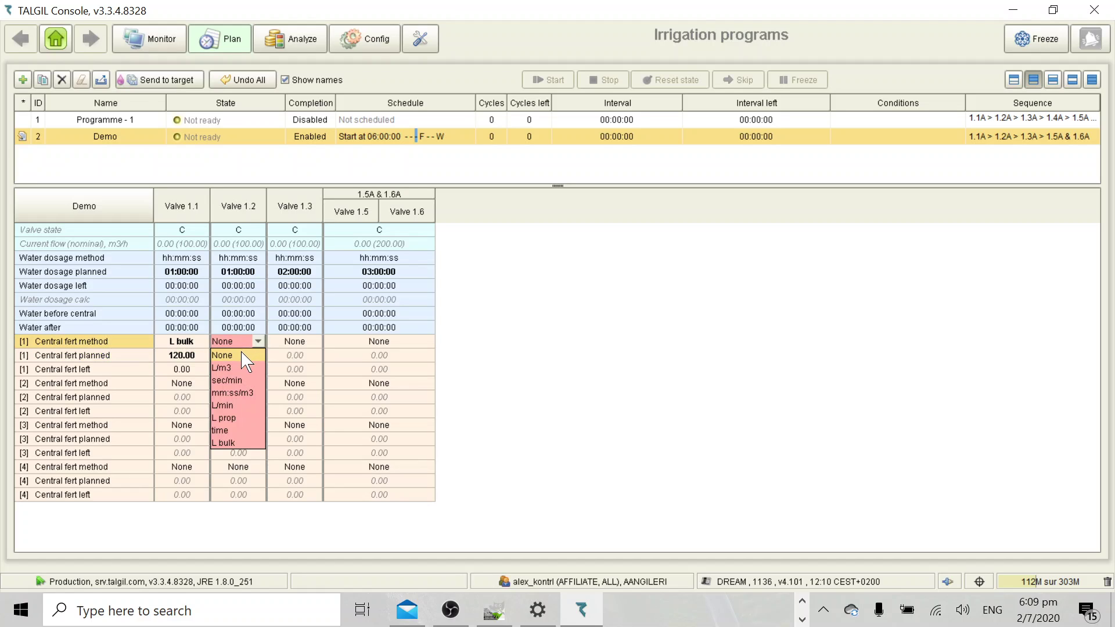
pyautogui.click(250, 442)
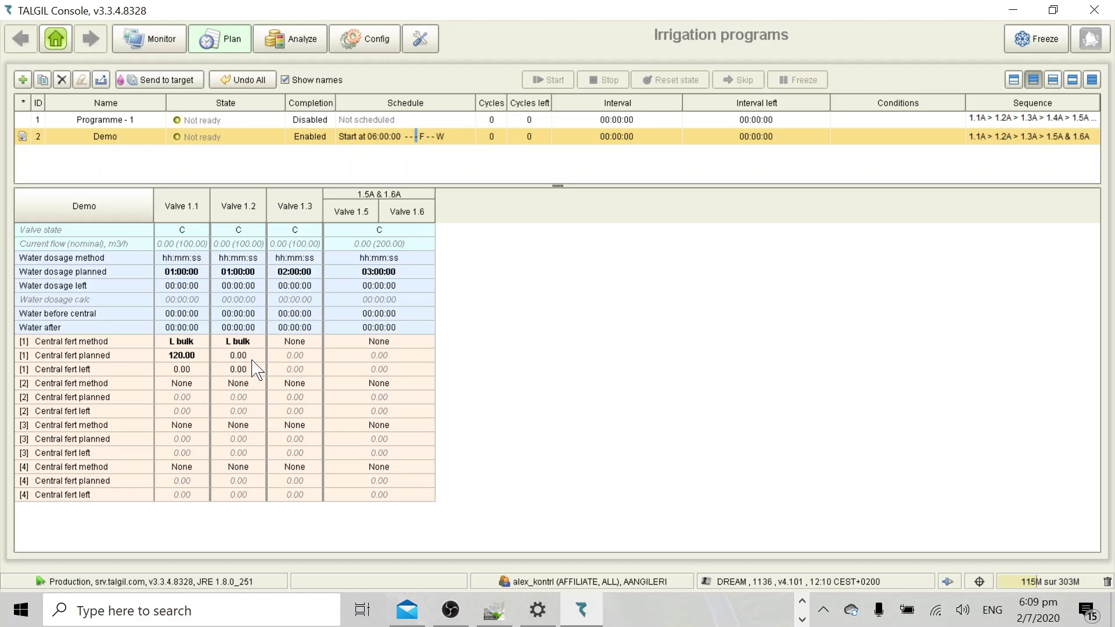
pyautogui.click(251, 359)
pyautogui.press('BackSpace')
pyautogui.press('BackSpace')
pyautogui.press('BackSpace')
pyautogui.press('BackSpace')
pyautogui.write('240')
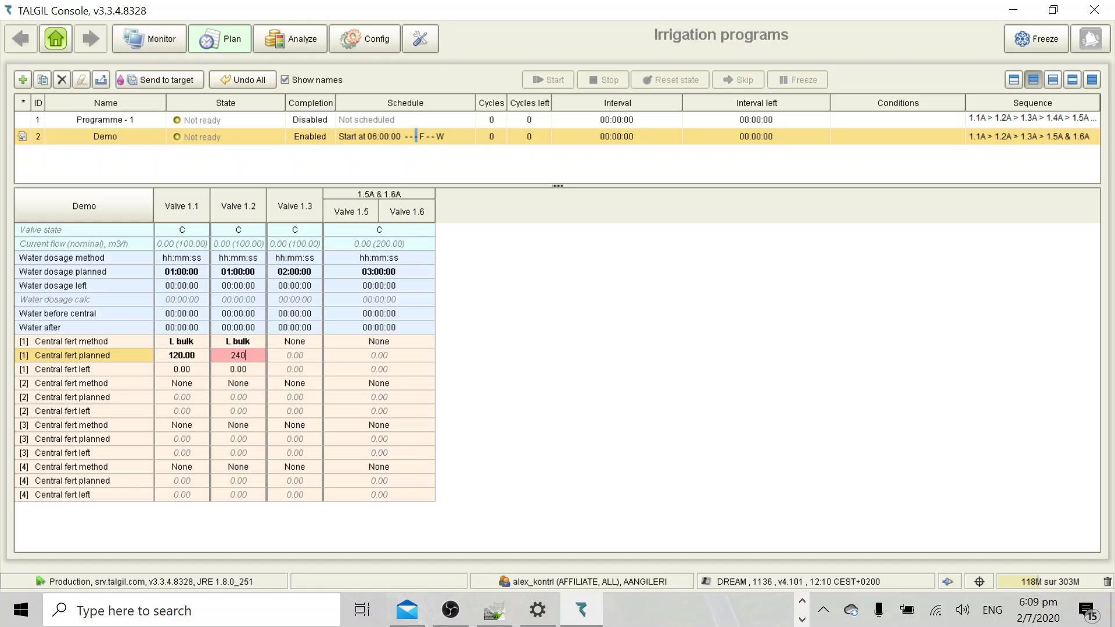
pyautogui.press('Return')
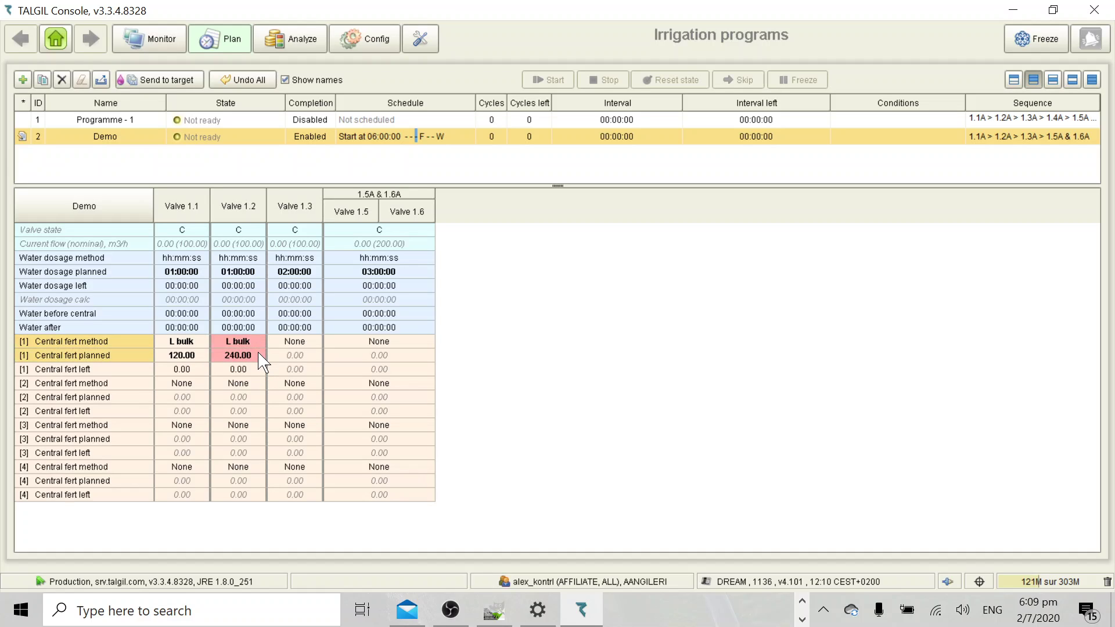
# Step: Copy valve 1.2's channel 1 settings, L bulk and 240.00 planned, to valve 1.3 and the 1.5 & 1.6 group
pyautogui.click(295, 343)
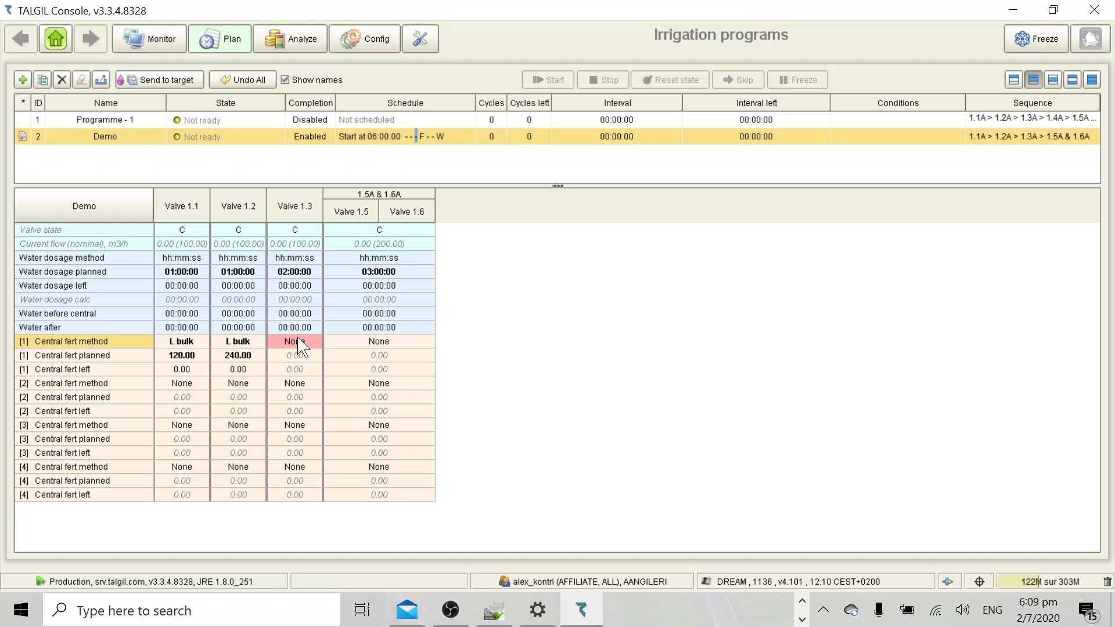
pyautogui.write('L bulk 240.00')
pyautogui.click(398, 343)
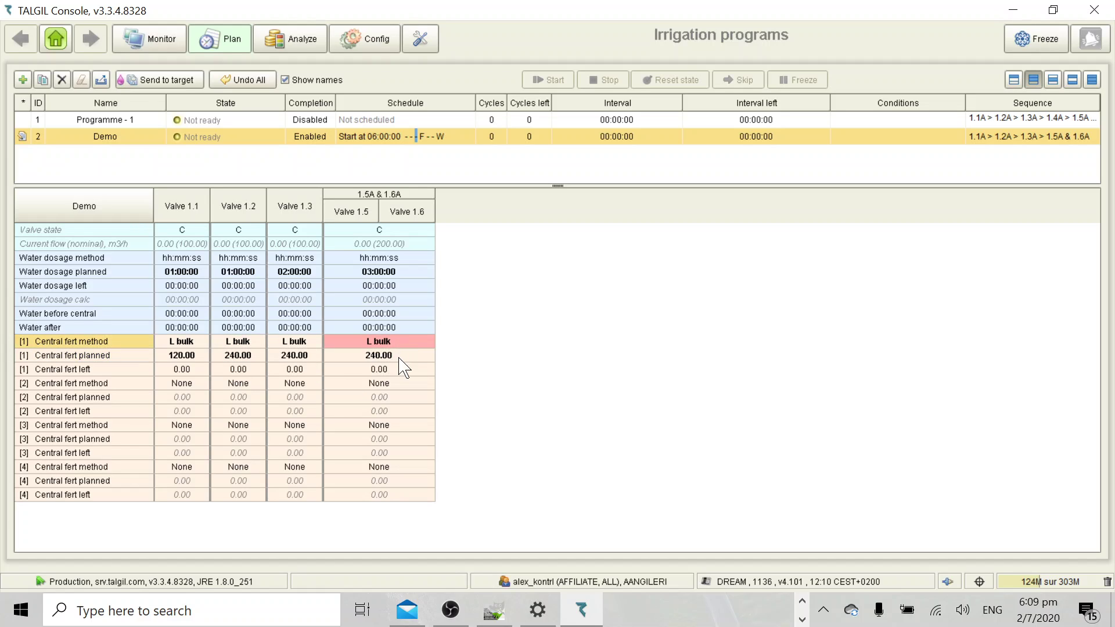
pyautogui.write('L bulk 240.00')
# Step: Set the channel 1 planned fertilizer amount for the 1.5 & 1.6 valve group to 300.00
pyautogui.click(403, 355)
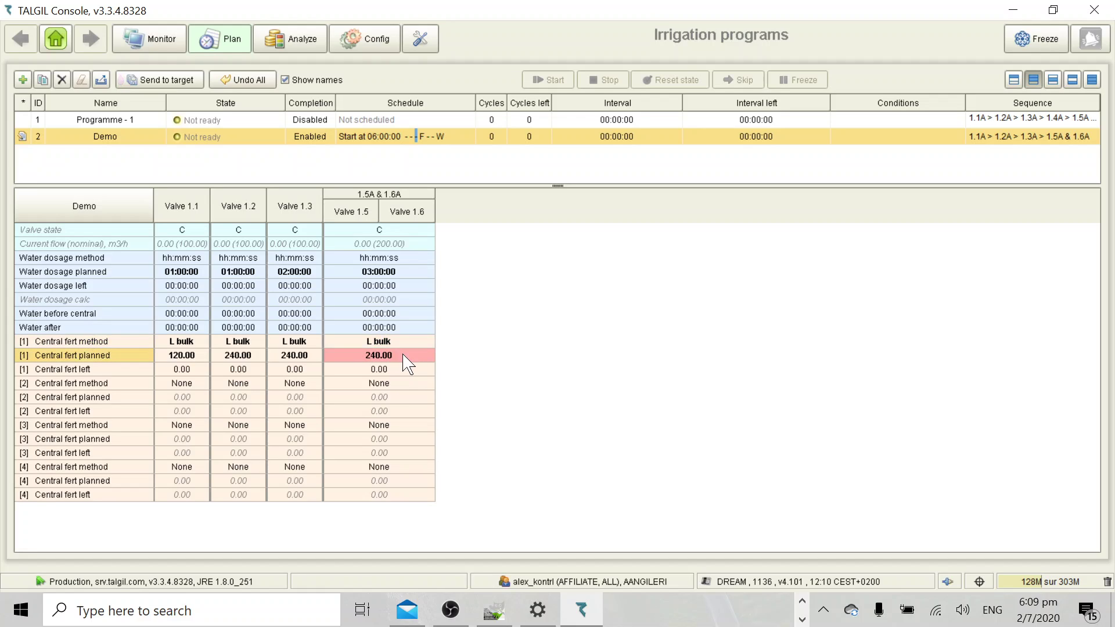
pyautogui.write('300.00')
pyautogui.click(419, 343)
pyautogui.click(414, 355)
# Step: Set valve 1.1's water before central and water after to 00:15:00 each
pyautogui.click(172, 311)
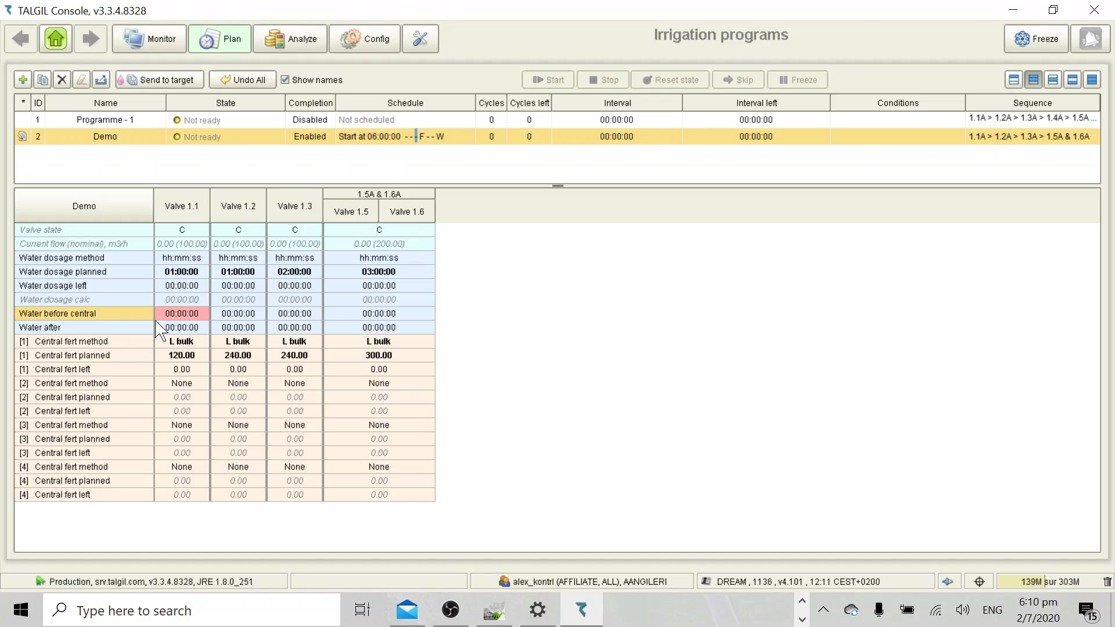
pyautogui.click(185, 318)
pyautogui.write('15 :')
pyautogui.press('Return')
pyautogui.click(183, 329)
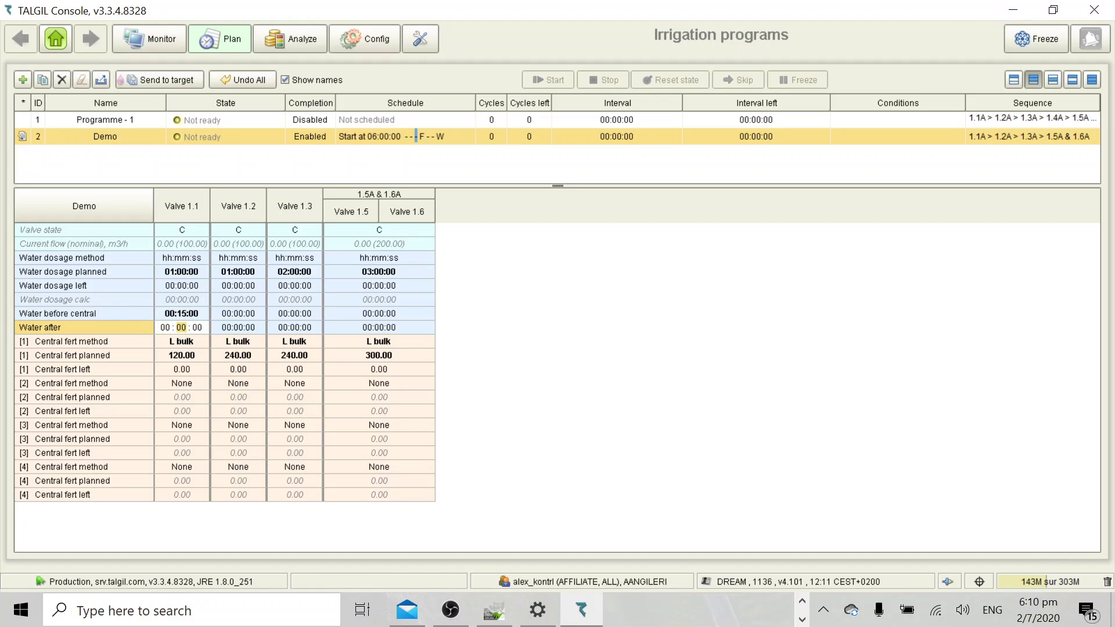
pyautogui.write('15')
pyautogui.press('Return')
# Step: Copy valve 1.1's water before and water after times to valves 1.2, 1.3 and 1.5 & 1.6, and send the program to the controller
pyautogui.moveTo(200, 318); pyautogui.dragTo(198, 323)
pyautogui.hotkey('ctrl', 'c')
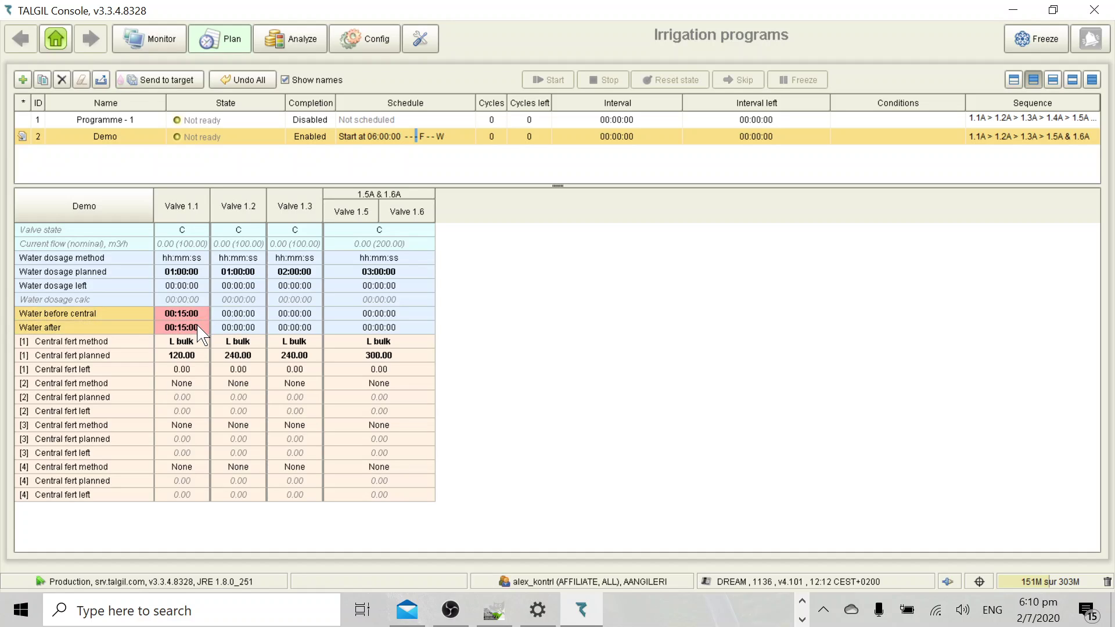
pyautogui.click(243, 317)
pyautogui.hotkey('ctrl', 'v')
pyautogui.click(299, 317)
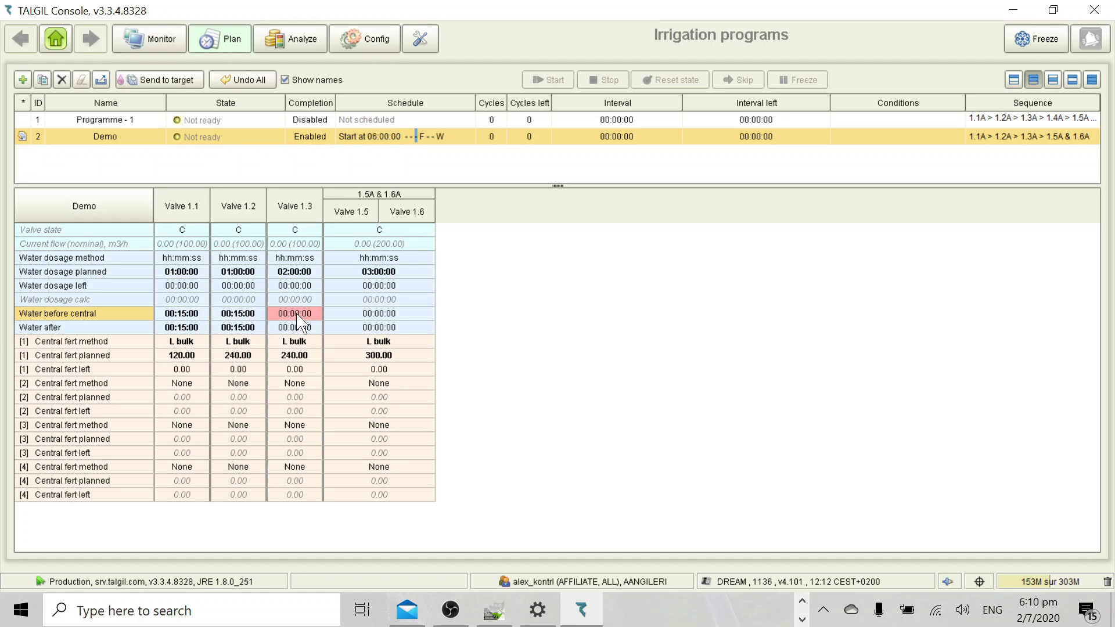
pyautogui.hotkey('ctrl', 'v')
pyautogui.click(360, 318)
pyautogui.hotkey('ctrl', 'v')
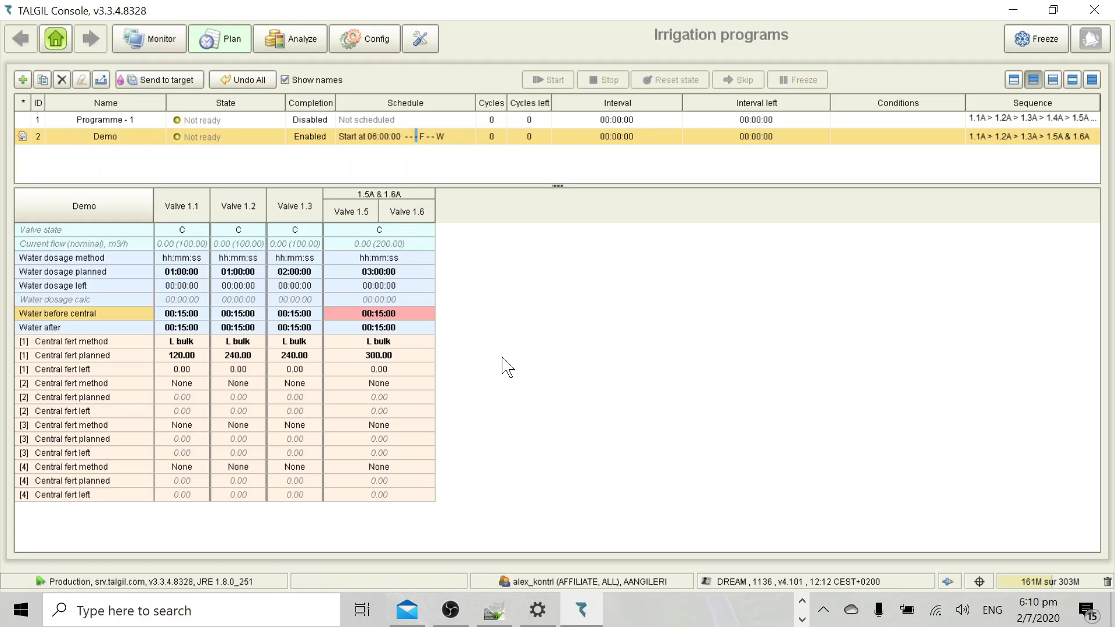
pyautogui.click(154, 80)
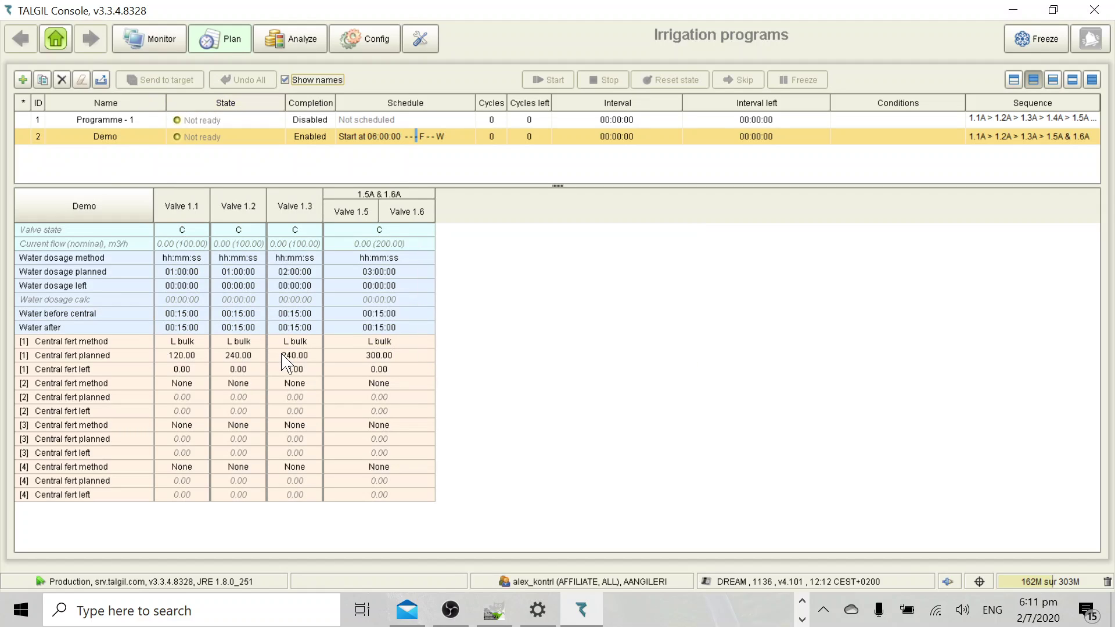